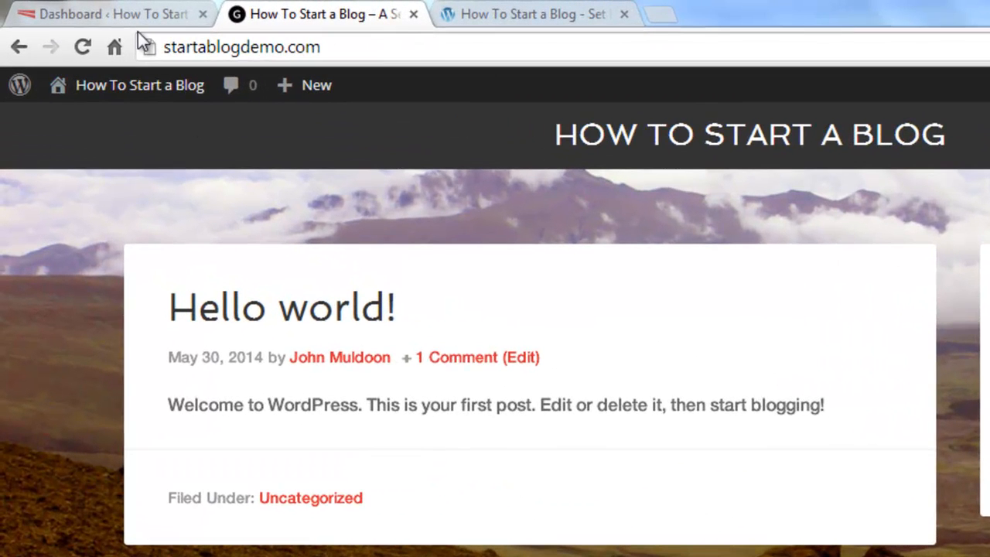
- Open the "Hello world!" post for editing and compare its text with the live blog page
{"action": "left_click", "coordinate": [137, 17]}
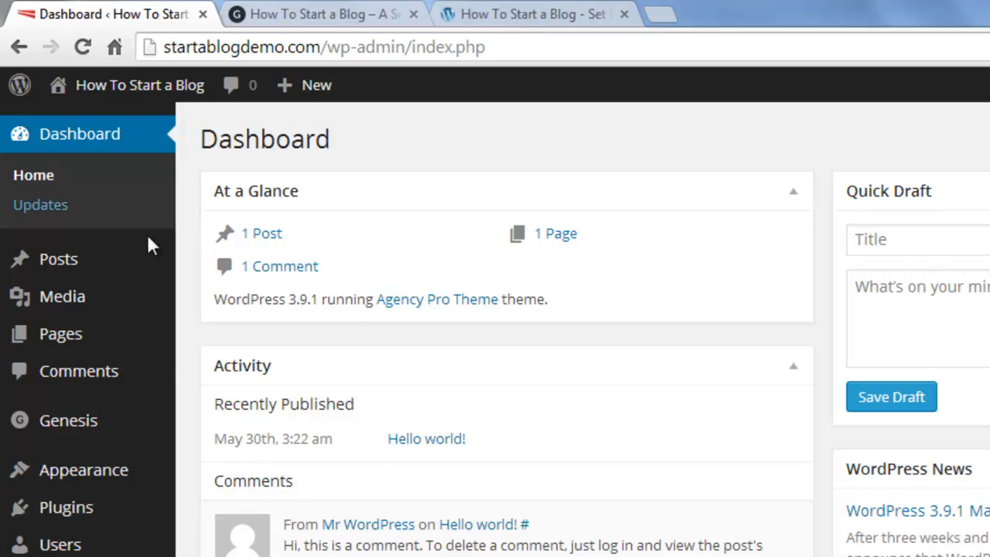
{"action": "left_click", "coordinate": [79, 266]}
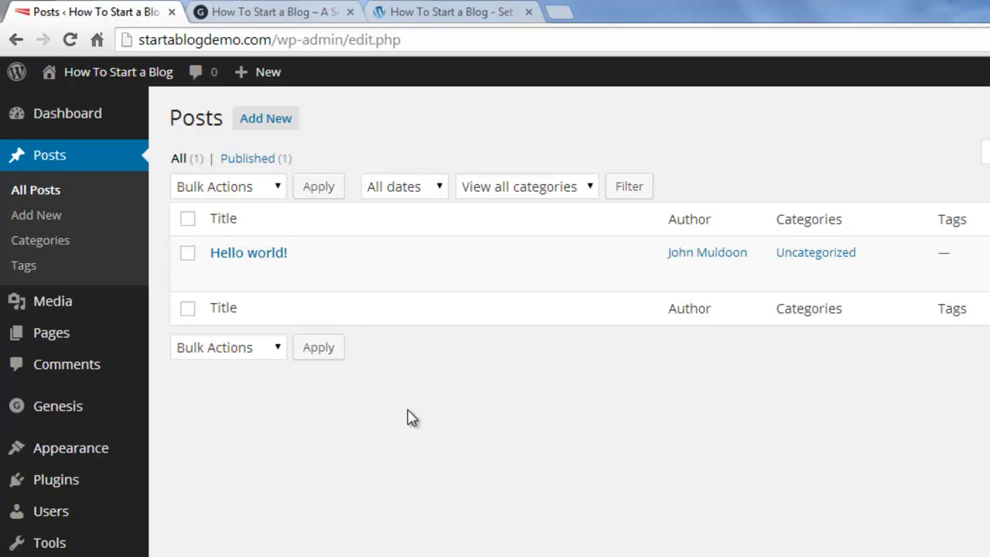
{"action": "left_click", "coordinate": [274, 253]}
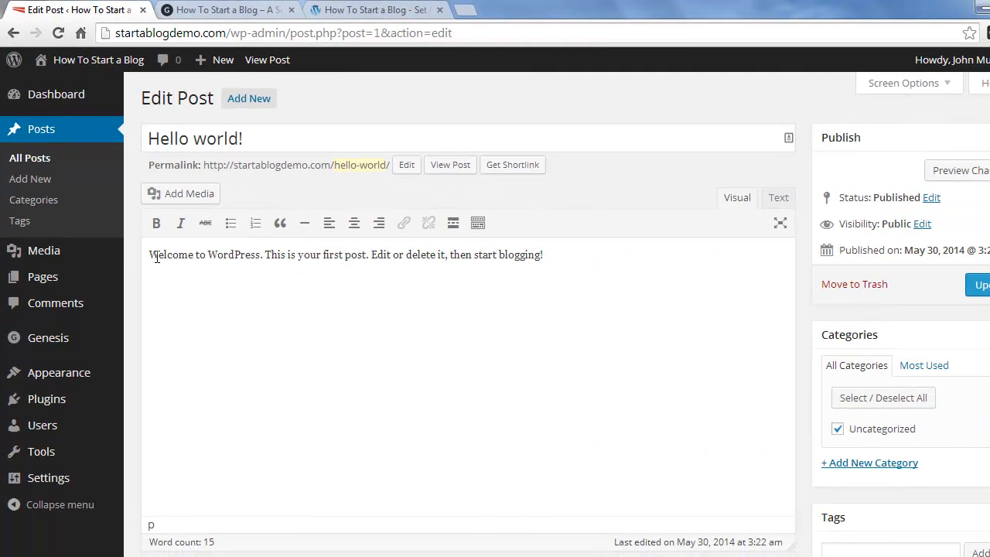
{"action": "left_click", "coordinate": [184, 9]}
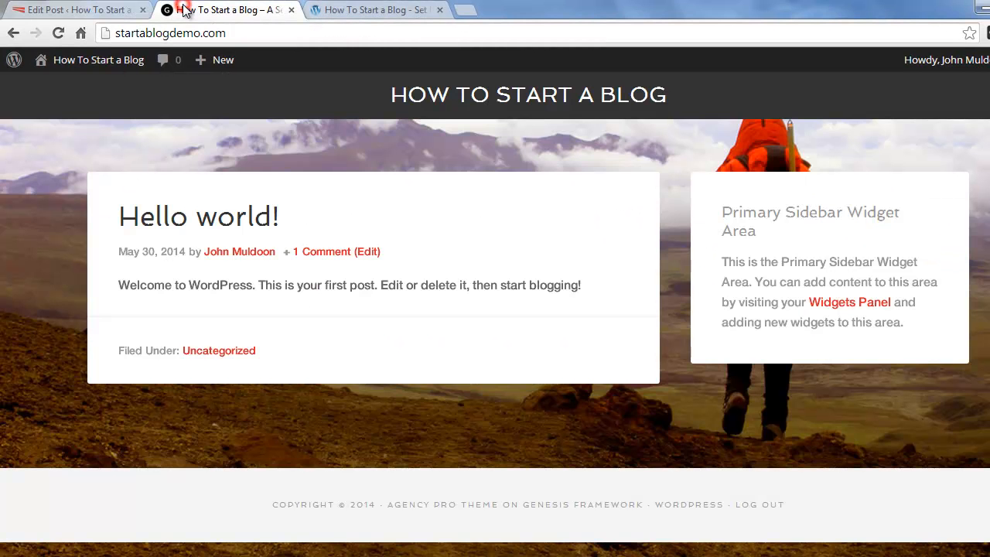
{"action": "left_click", "coordinate": [101, 10]}
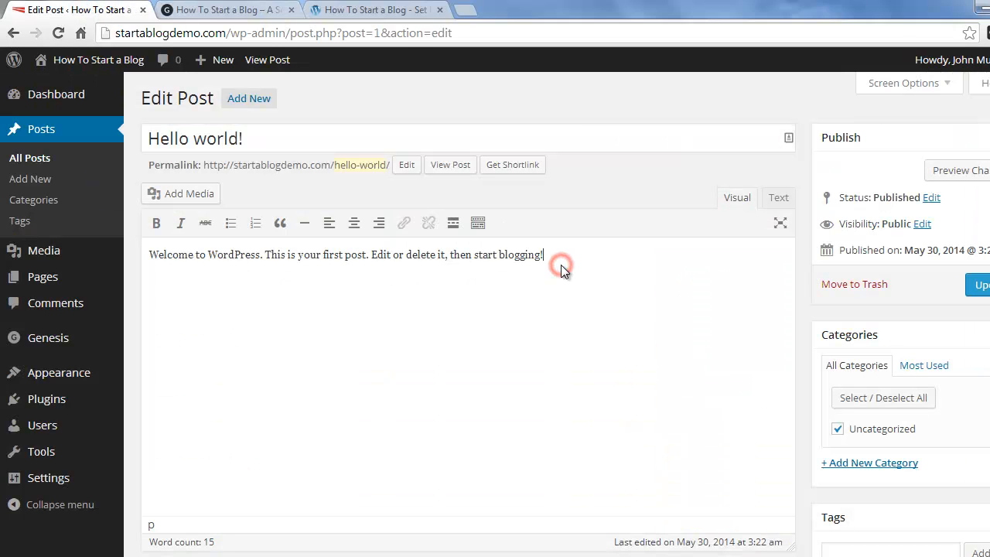
- Add the paragraph "We can add some words here, and they will show up on the live site.", update the post and reload the live blog
{"action": "key", "text": "Return"}
{"action": "type", "text": "We can add some words here, and they will show up on the live site."}
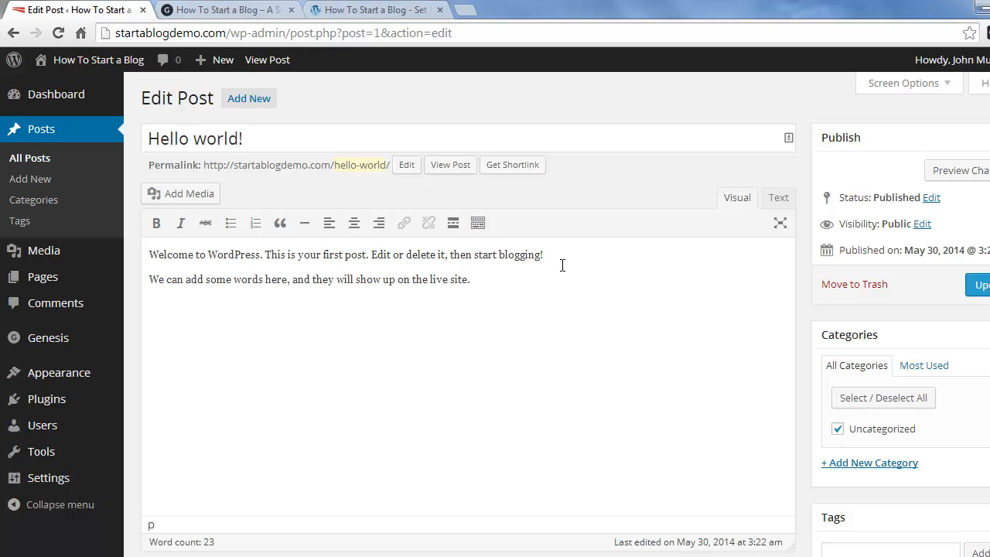
{"action": "left_click", "coordinate": [981, 298]}
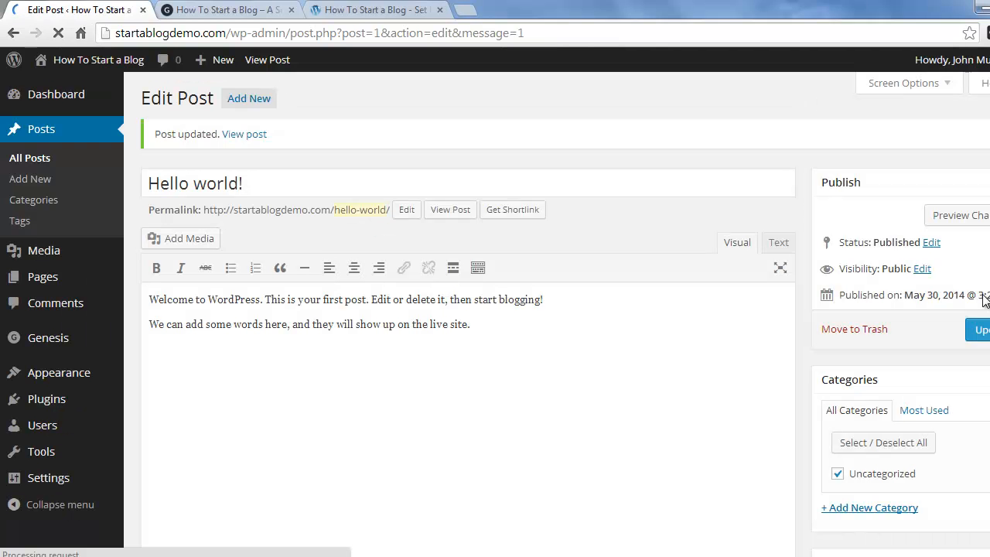
{"action": "left_click", "coordinate": [252, 11]}
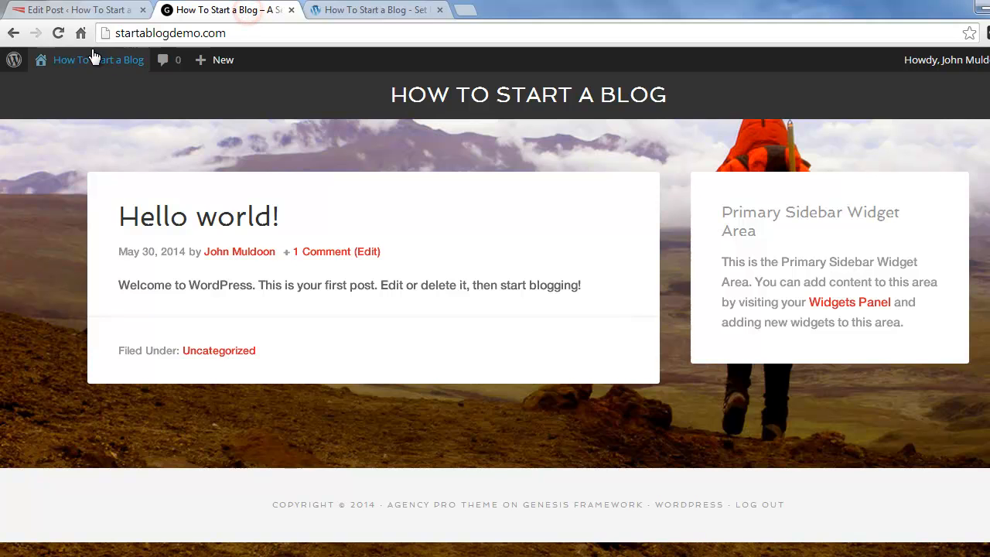
{"action": "left_click", "coordinate": [465, 102]}
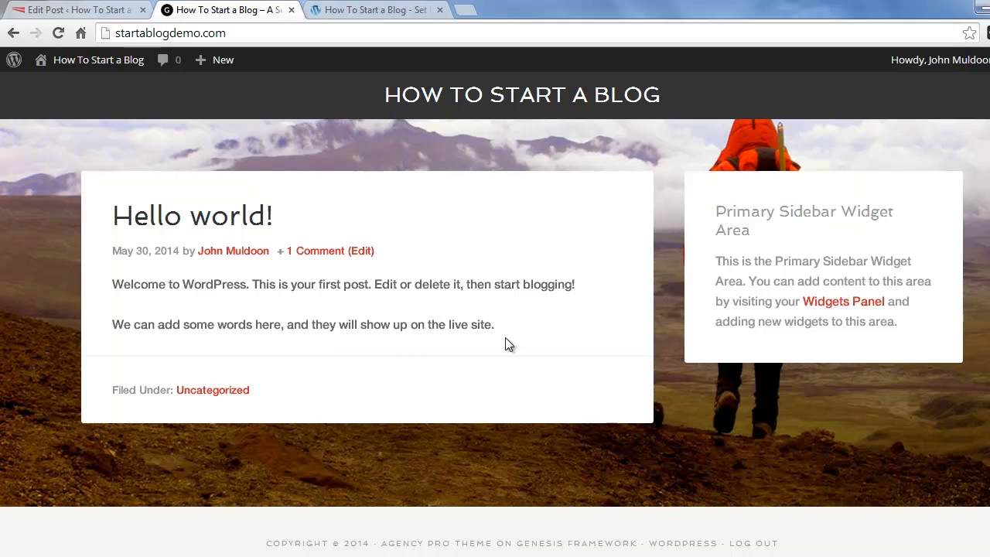
- Return to the list of all posts and move the "Hello world!" post to the trash
{"action": "left_click", "coordinate": [85, 10]}
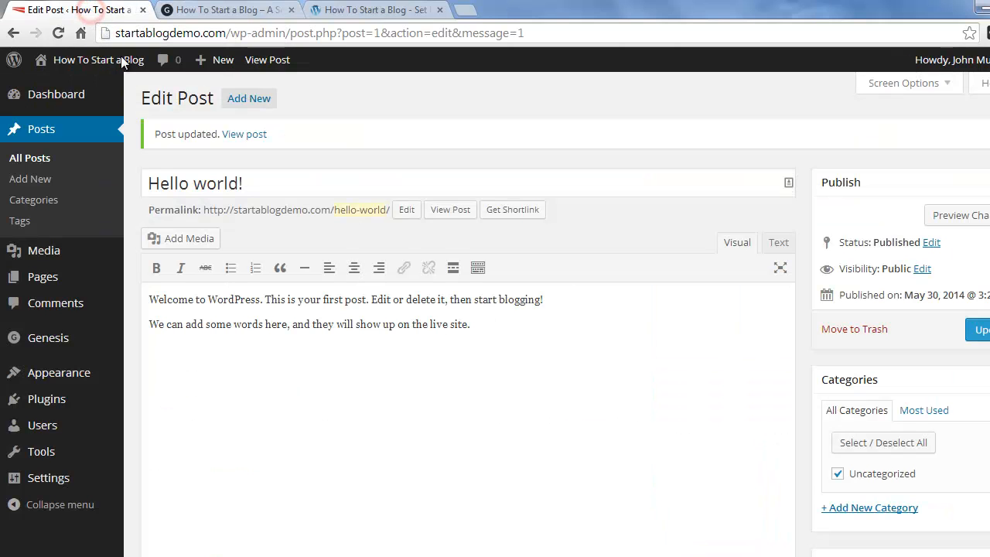
{"action": "left_click", "coordinate": [43, 160]}
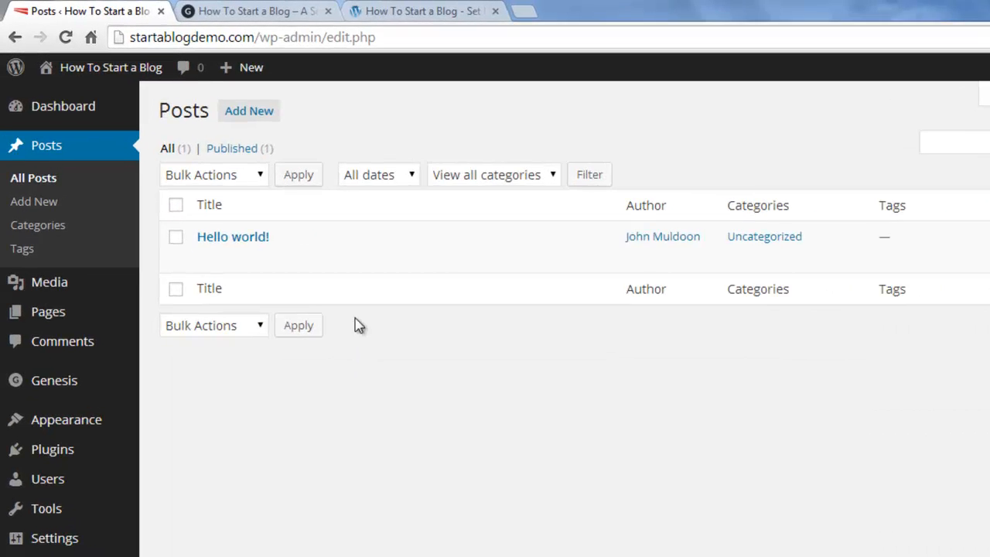
{"action": "mouse_move", "coordinate": [244, 248]}
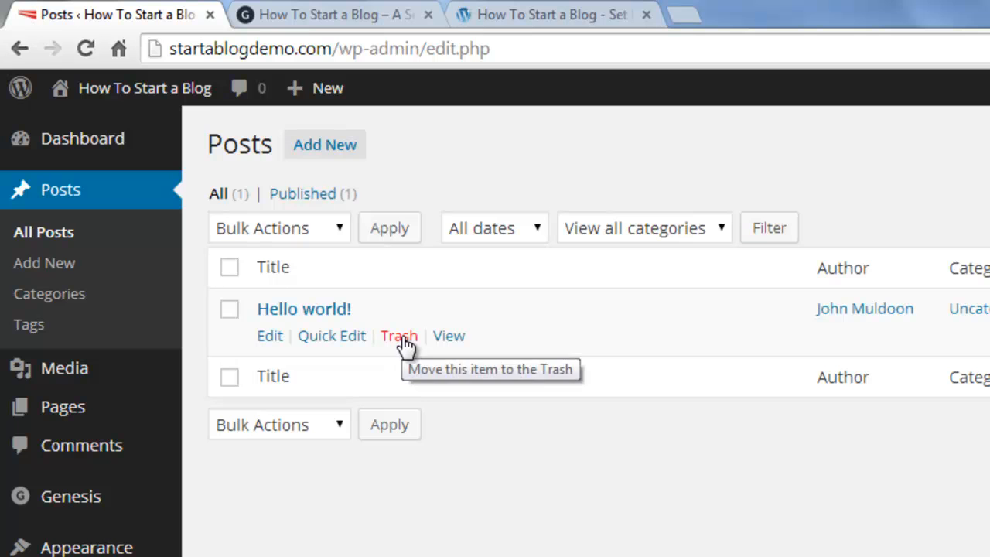
{"action": "left_click", "coordinate": [402, 338]}
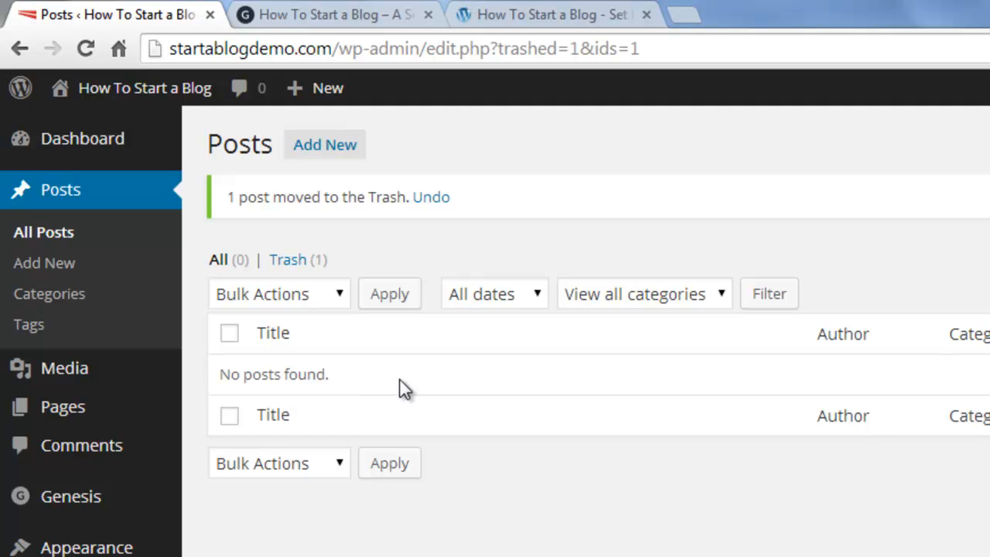
- Create a new post titled "Welcome to the Set Up WP Demo Site"
{"action": "left_click", "coordinate": [329, 151]}
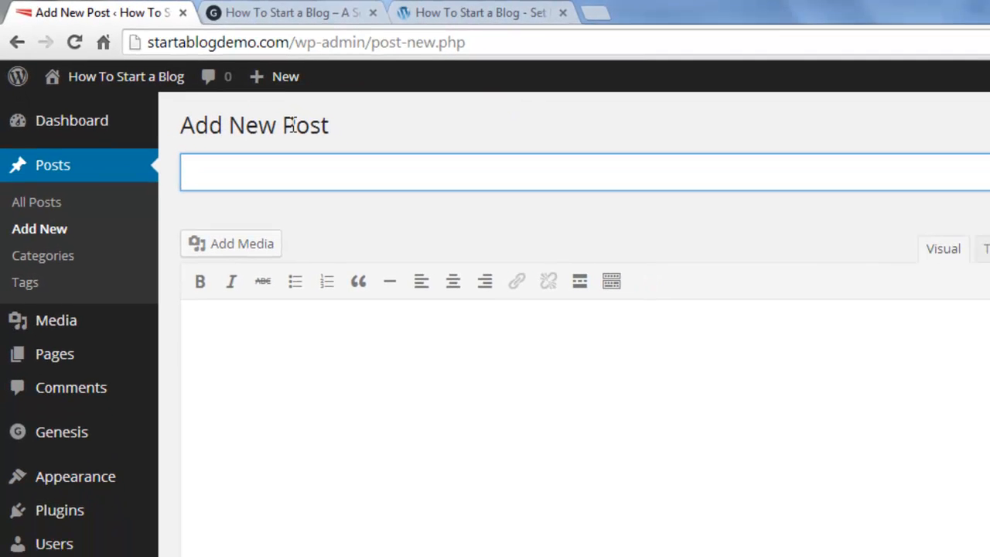
{"action": "type", "text": "Wel"}
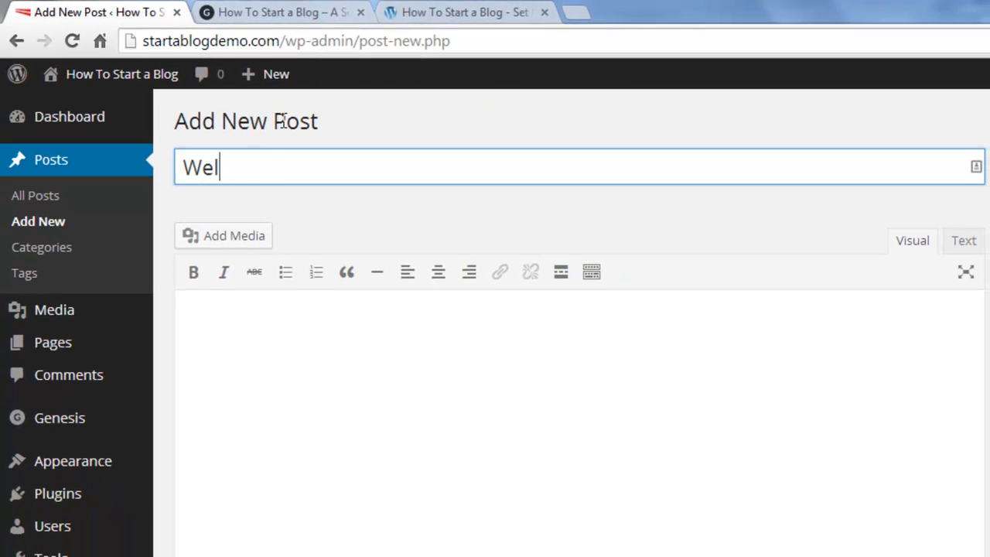
{"action": "type", "text": "come to the Se"}
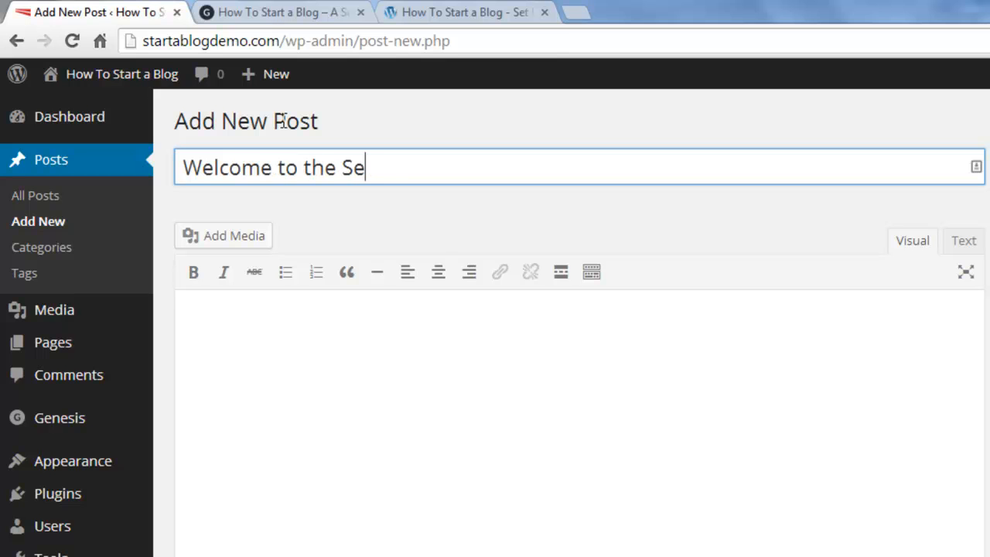
{"action": "type", "text": "t Up WP Demo Site"}
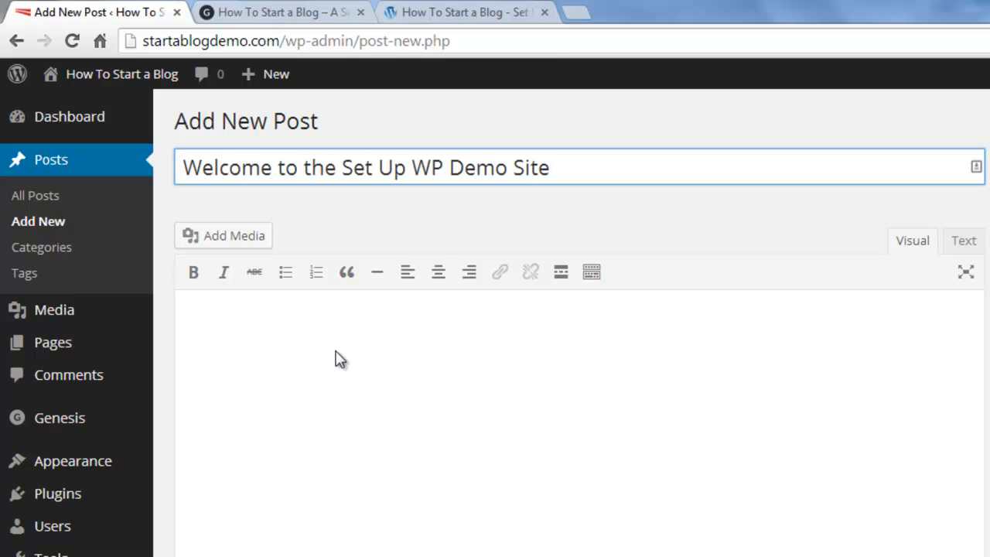
- Write "This is a demo site created by [author's name] as part of the how to start a blog guide at setupwp.com" and publish the post
{"action": "left_click", "coordinate": [316, 389]}
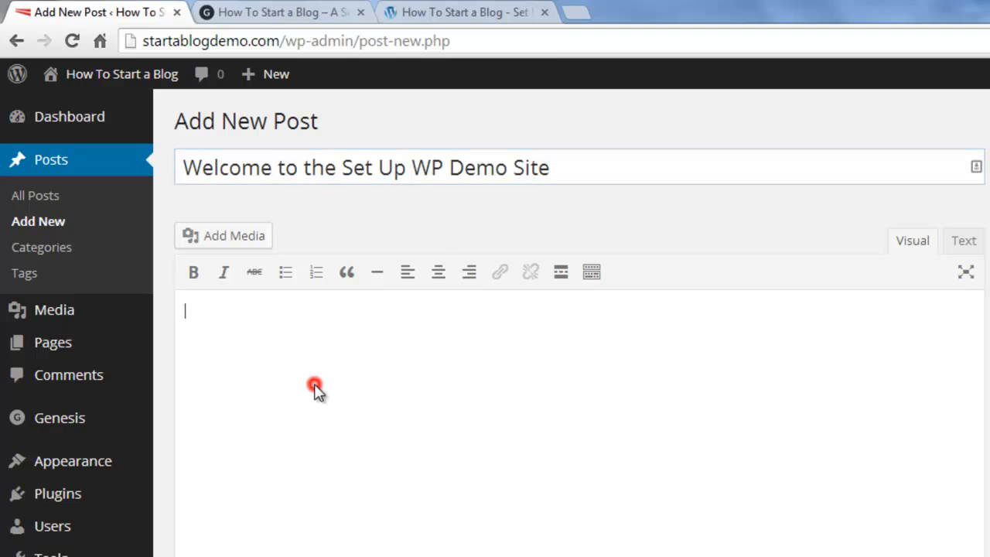
{"action": "type", "text": "This is a de"}
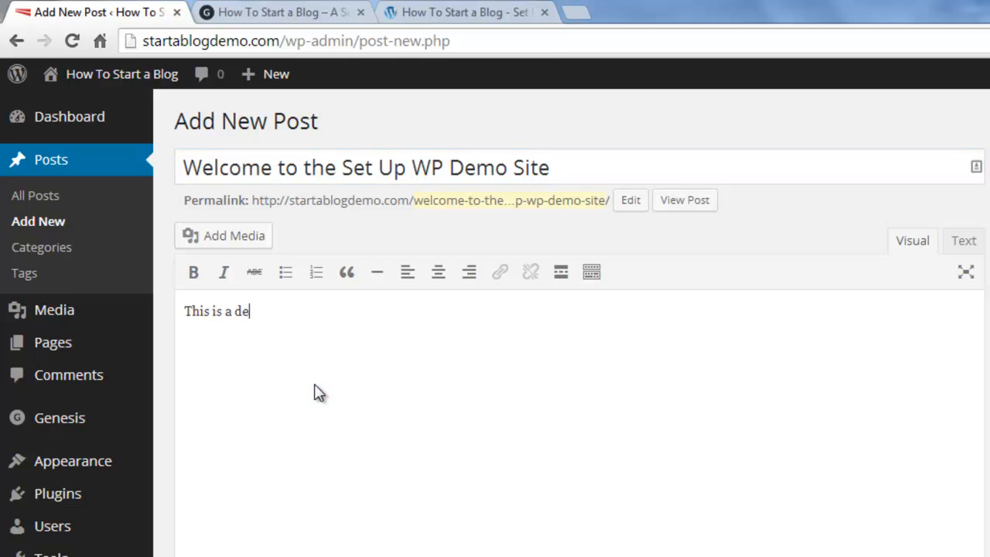
{"action": "type", "text": "mo site created by John Muldoon as part of the hos"}
{"action": "type", "text": " to start a blog guide at se"}
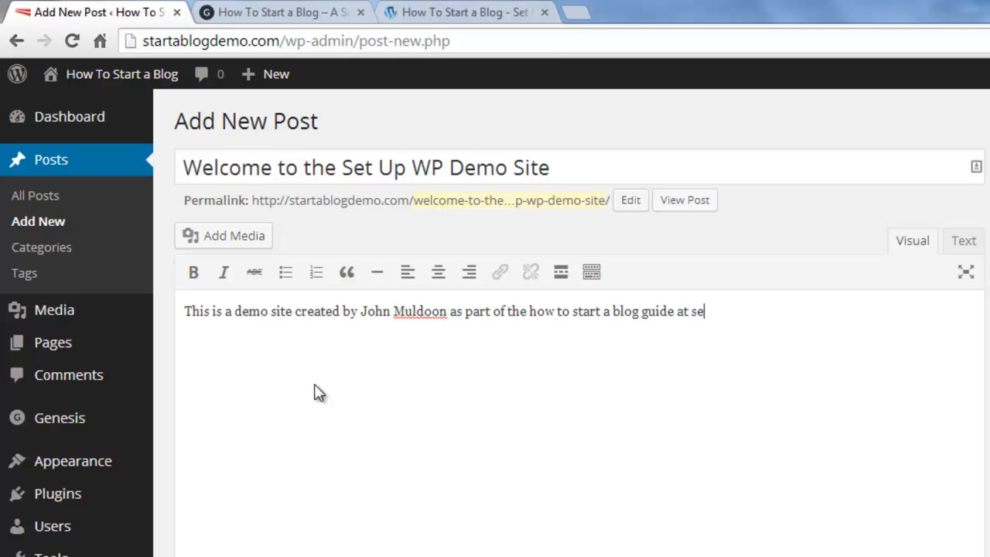
{"action": "type", "text": "upwp.com"}
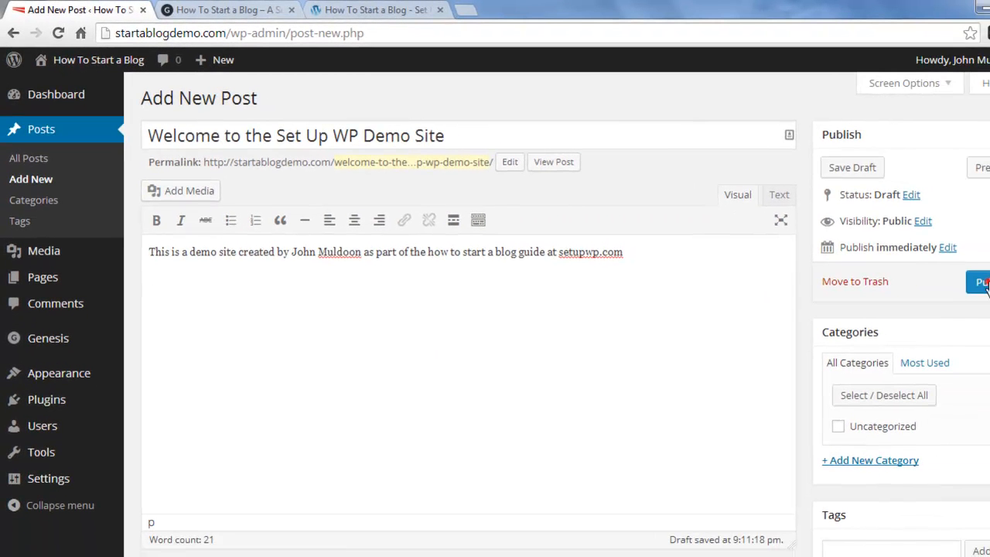
{"action": "left_click", "coordinate": [981, 282]}
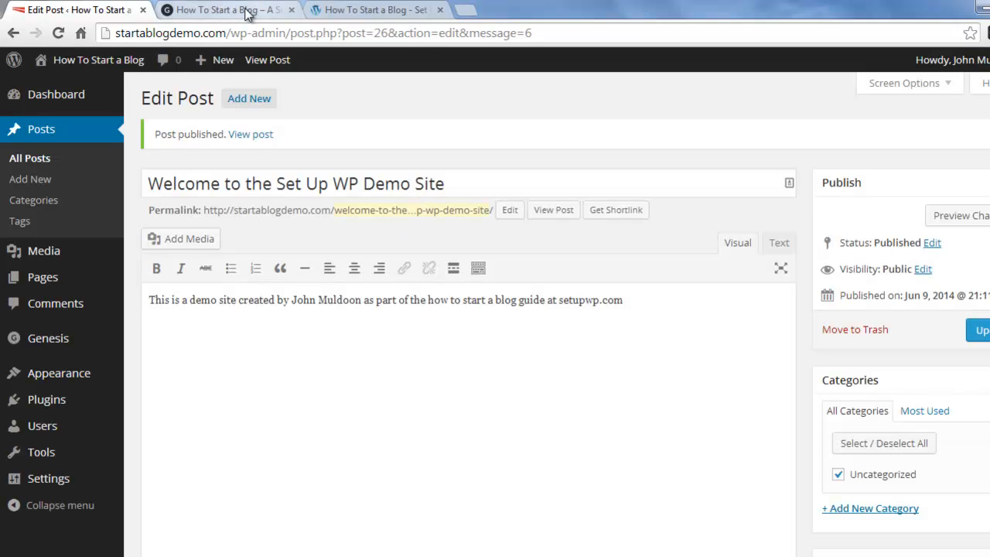
- View the published welcome post on the live site in a new browser tab
{"action": "right_click", "coordinate": [248, 138]}
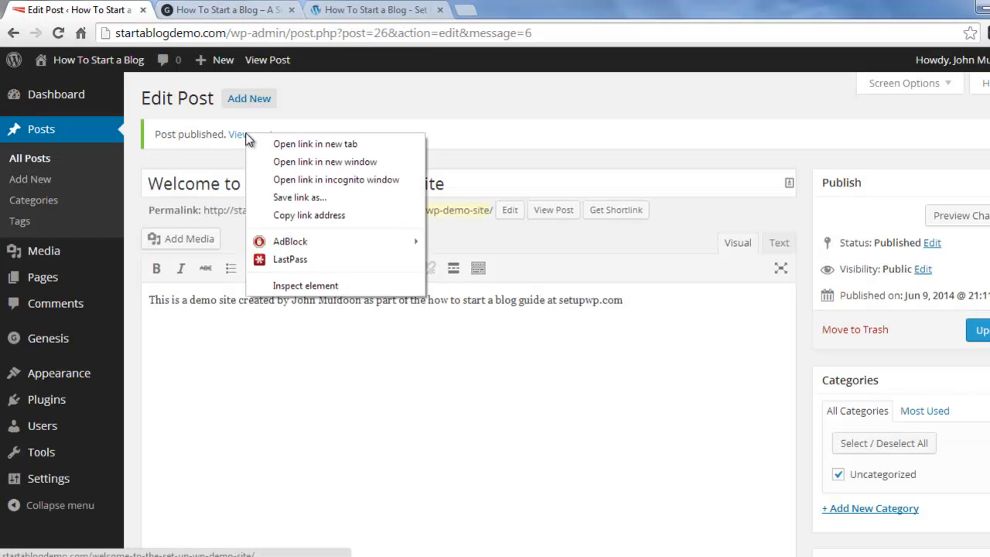
{"action": "left_click", "coordinate": [267, 144]}
{"action": "left_click", "coordinate": [225, 12]}
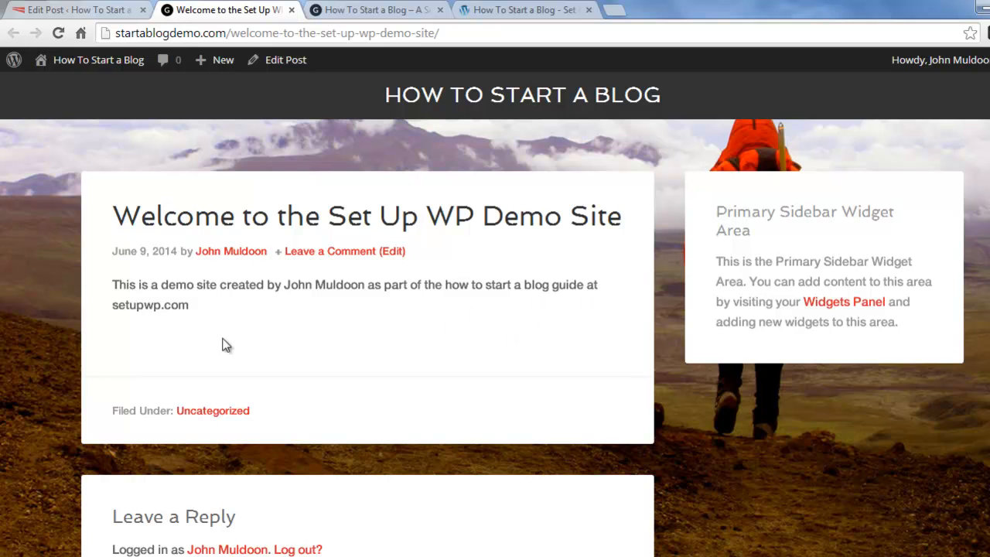
{"action": "triple_click", "coordinate": [131, 310]}
{"action": "left_click", "coordinate": [253, 329]}
{"action": "left_click_drag", "start_coordinate": [113, 305], "coordinate": [187, 309]}
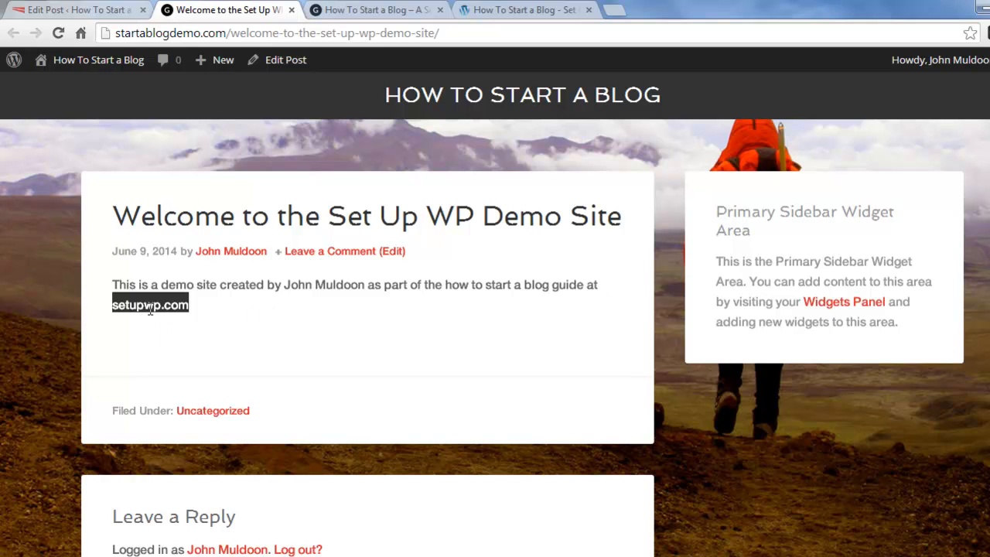
{"action": "left_click", "coordinate": [148, 306]}
{"action": "left_click_drag", "start_coordinate": [113, 306], "coordinate": [177, 302]}
{"action": "left_click", "coordinate": [190, 307]}
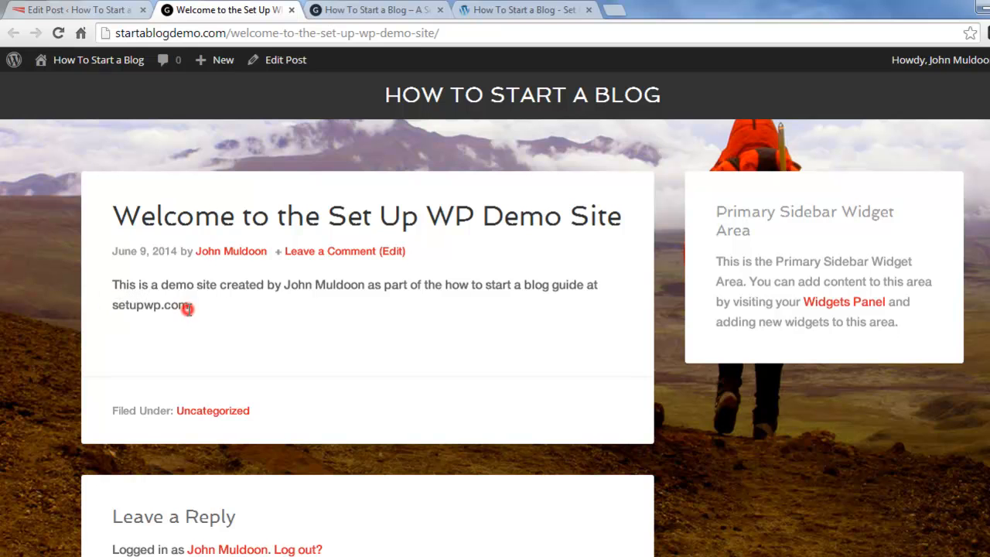
{"action": "left_click", "coordinate": [107, 17]}
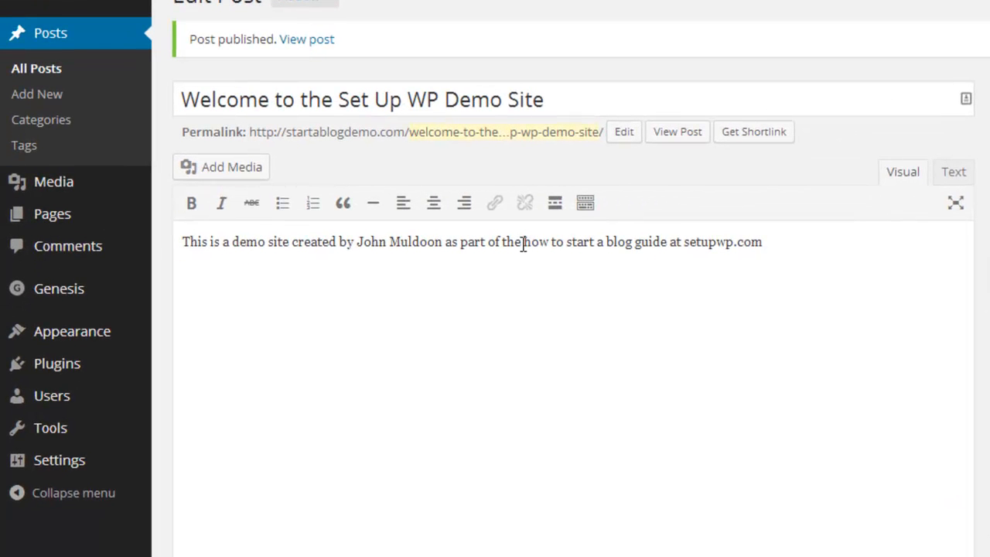
{"action": "left_click", "coordinate": [523, 244]}
{"action": "left_click_drag", "start_coordinate": [523, 243], "coordinate": [666, 249]}
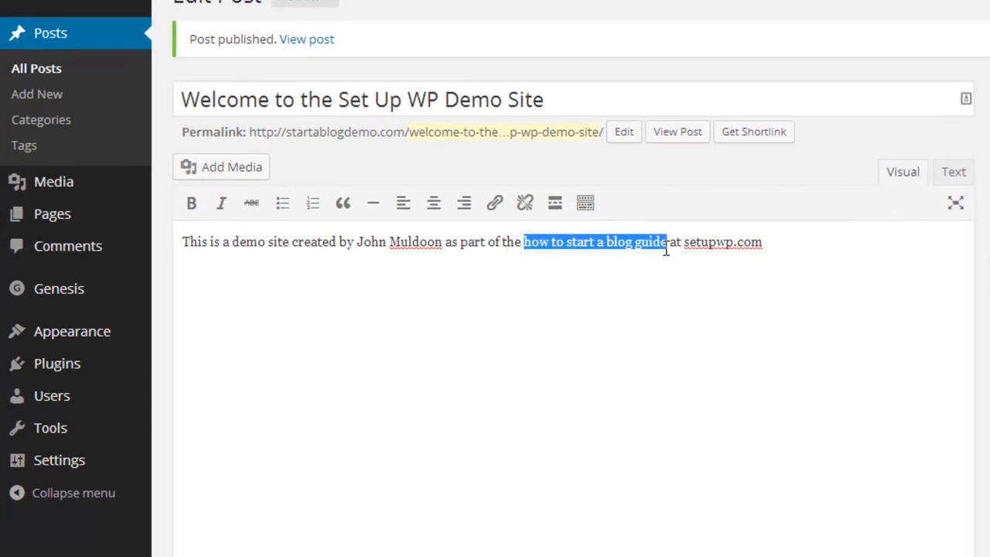
{"action": "left_click", "coordinate": [495, 209]}
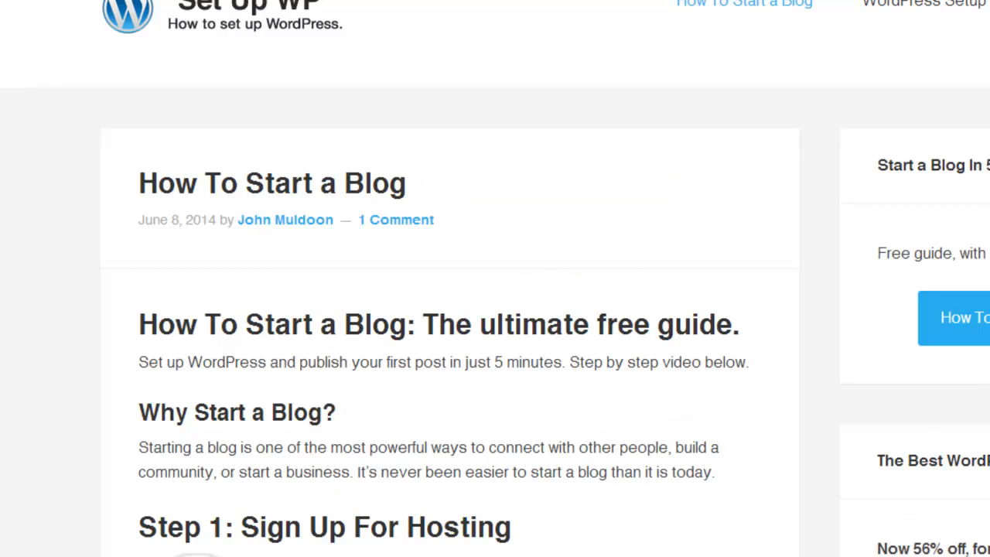
{"action": "right_click", "coordinate": [553, 2]}
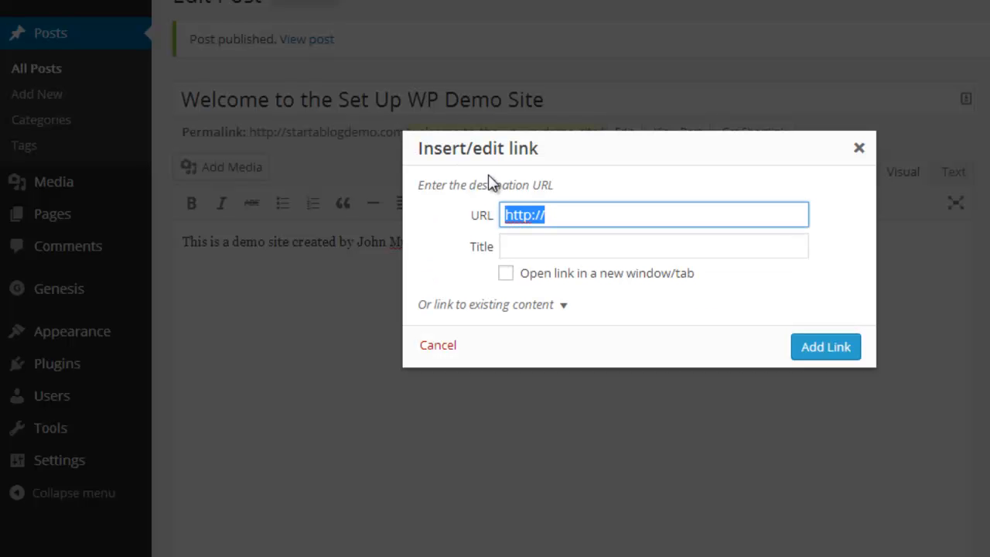
{"action": "type", "text": "http://setupwp.com/how-to-start-a-blog/"}
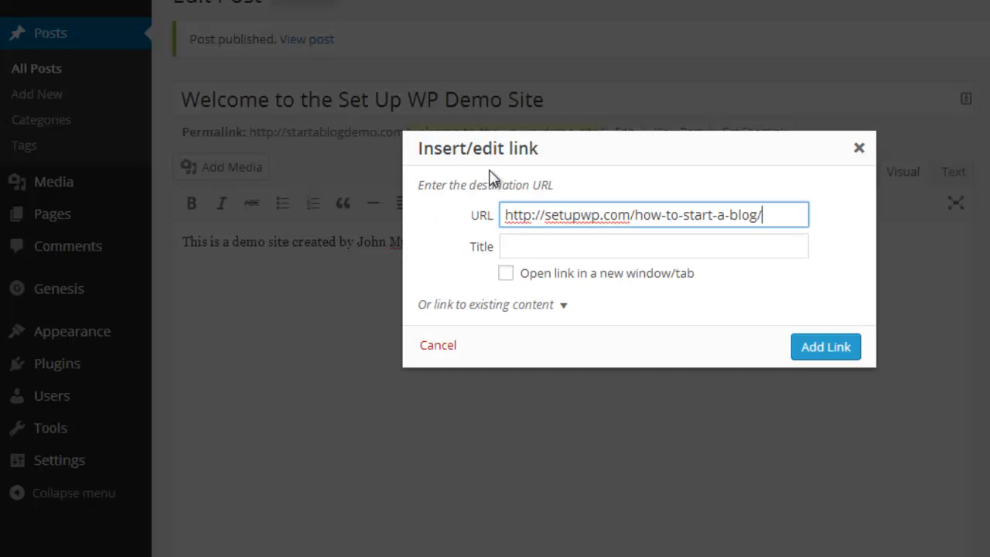
- Set the link to open in a new window/tab, title it "How to start a blog", and add it to the post
{"action": "left_click", "coordinate": [506, 274]}
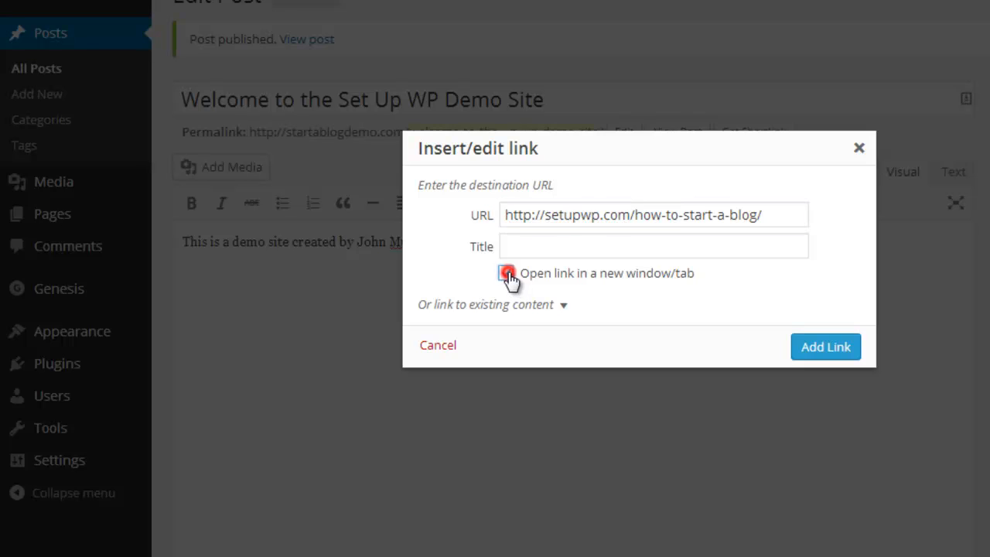
{"action": "left_click", "coordinate": [541, 246]}
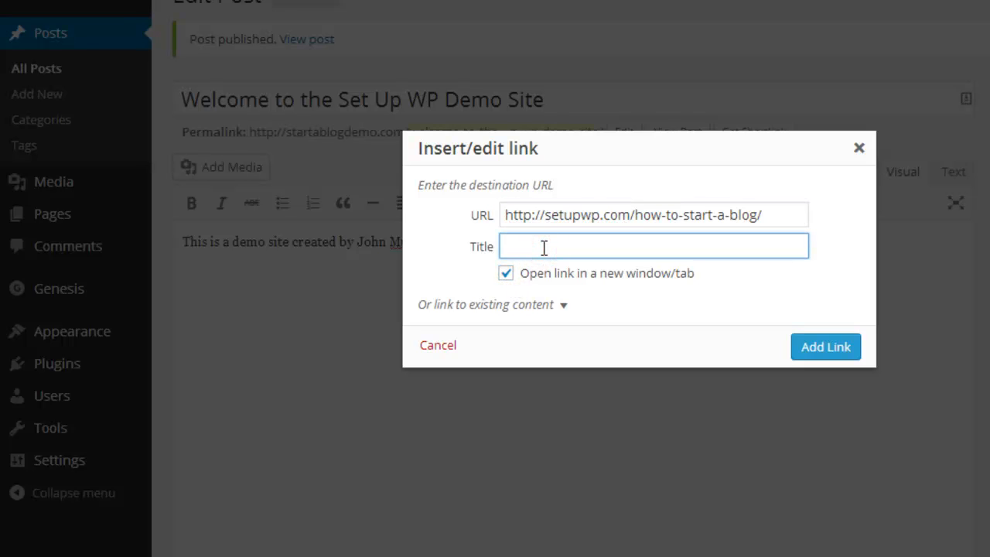
{"action": "type", "text": "How To start a blog"}
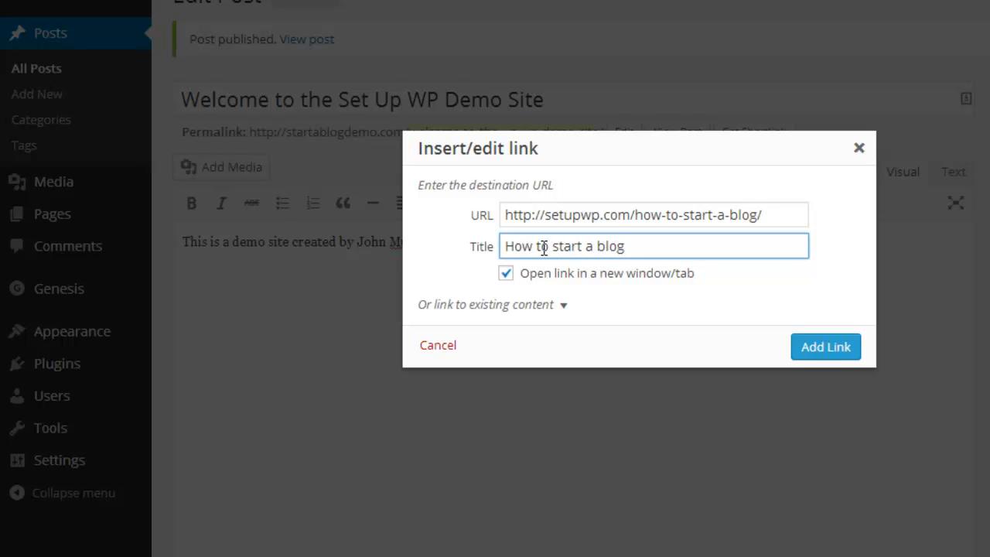
{"action": "left_click", "coordinate": [801, 344]}
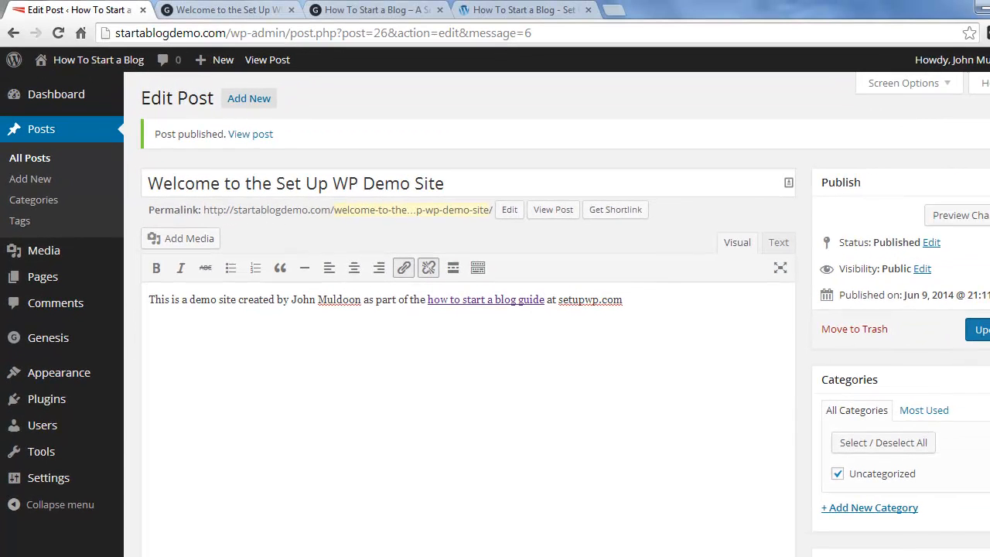
- Update the welcome post, reload its live page, and test the "how to start a blog guide" link
{"action": "left_click", "coordinate": [981, 329]}
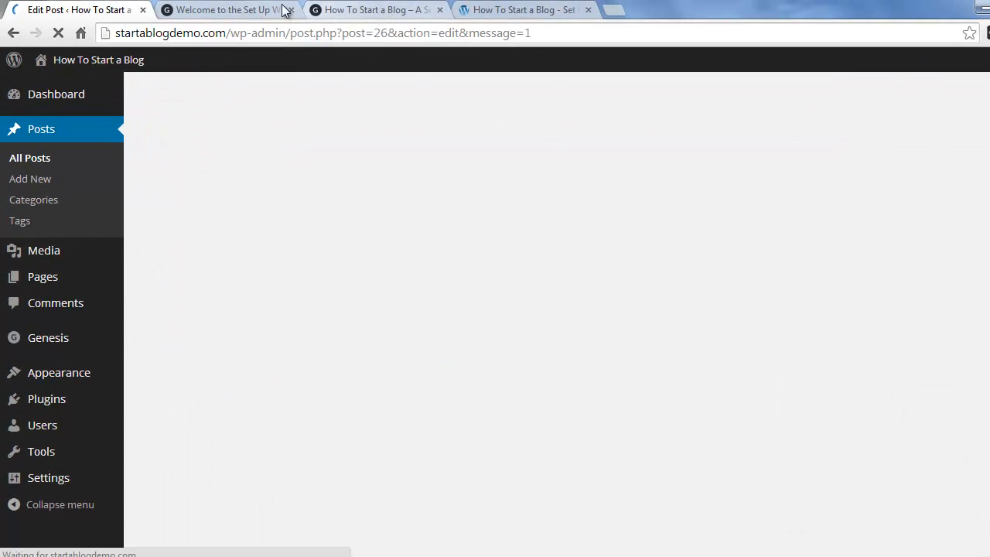
{"action": "left_click", "coordinate": [283, 9]}
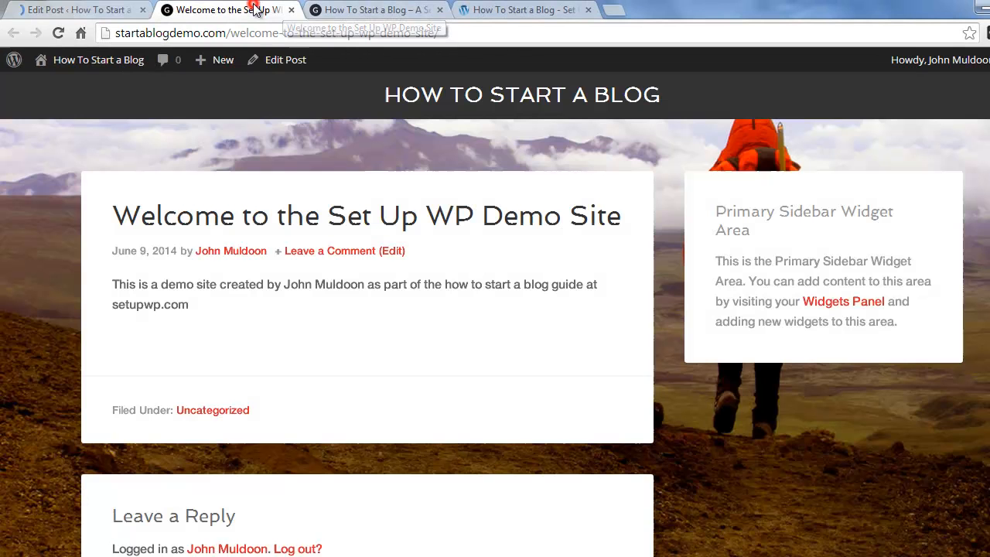
{"action": "left_click", "coordinate": [60, 34]}
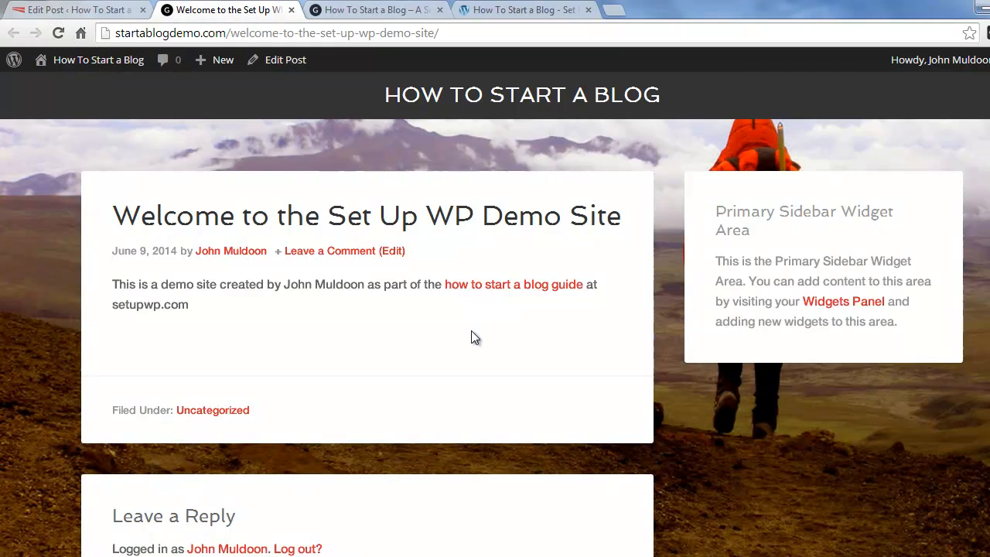
{"action": "left_click", "coordinate": [497, 284]}
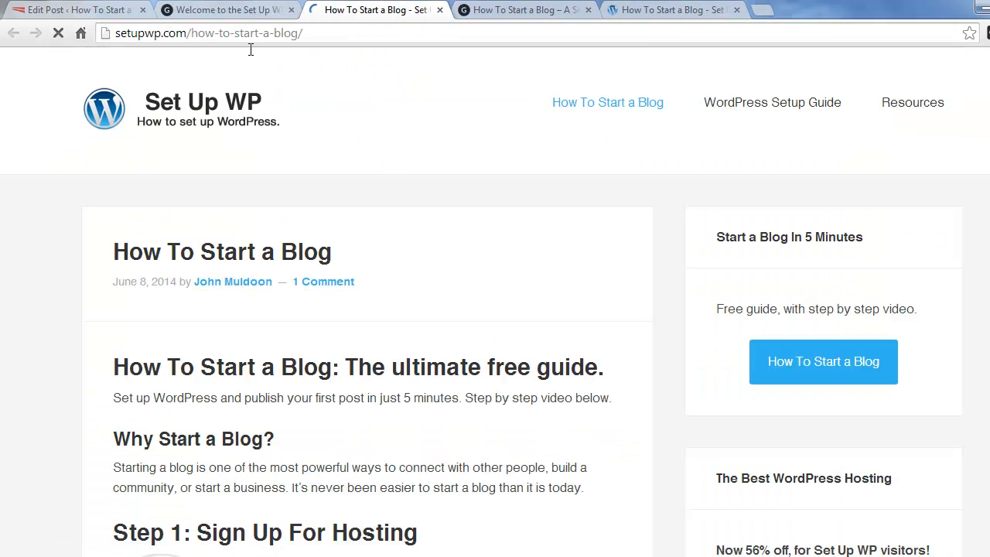
- Add a new post category named "Demo Content" in the WordPress admin
{"action": "left_click", "coordinate": [89, 10]}
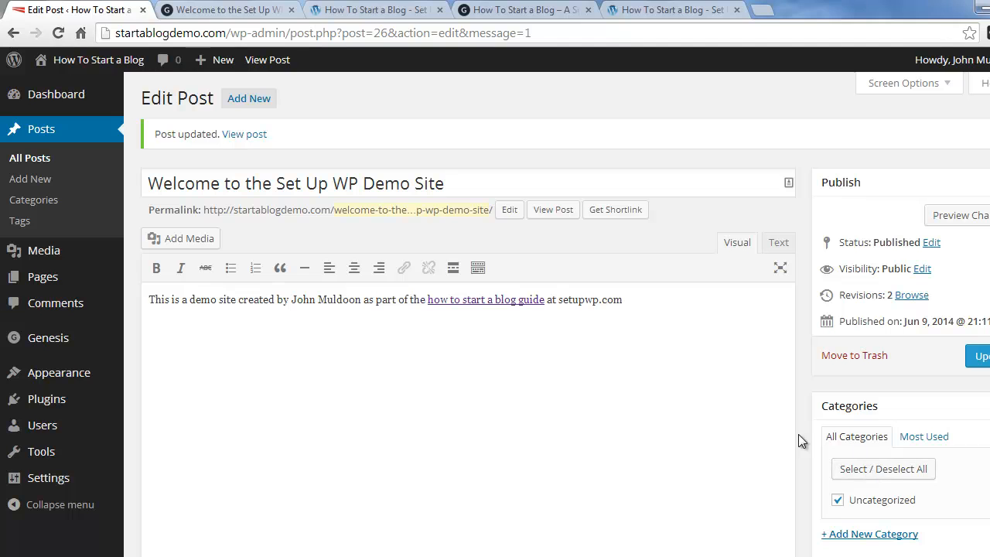
{"action": "left_click", "coordinate": [41, 199]}
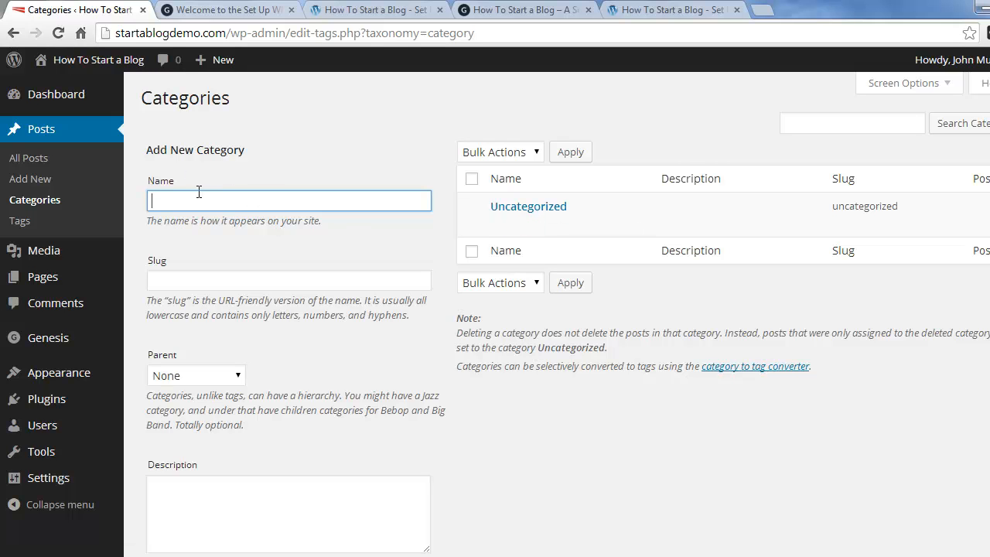
{"action": "type", "text": "Demo Content"}
{"action": "scroll", "coordinate": [242, 456], "scroll_direction": "down", "scroll_amount": 3}
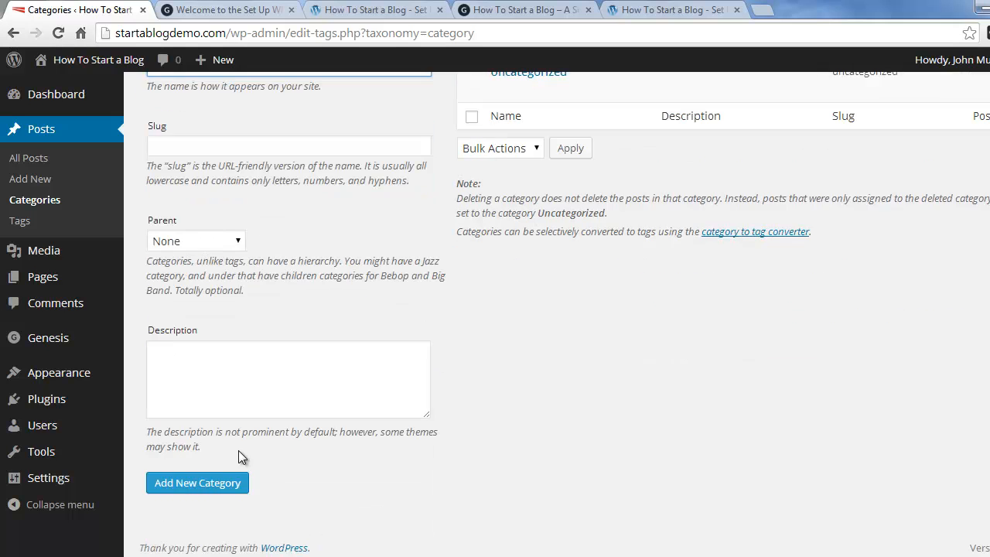
{"action": "left_click", "coordinate": [213, 482]}
{"action": "scroll", "coordinate": [444, 369], "scroll_direction": "up", "scroll_amount": 3}
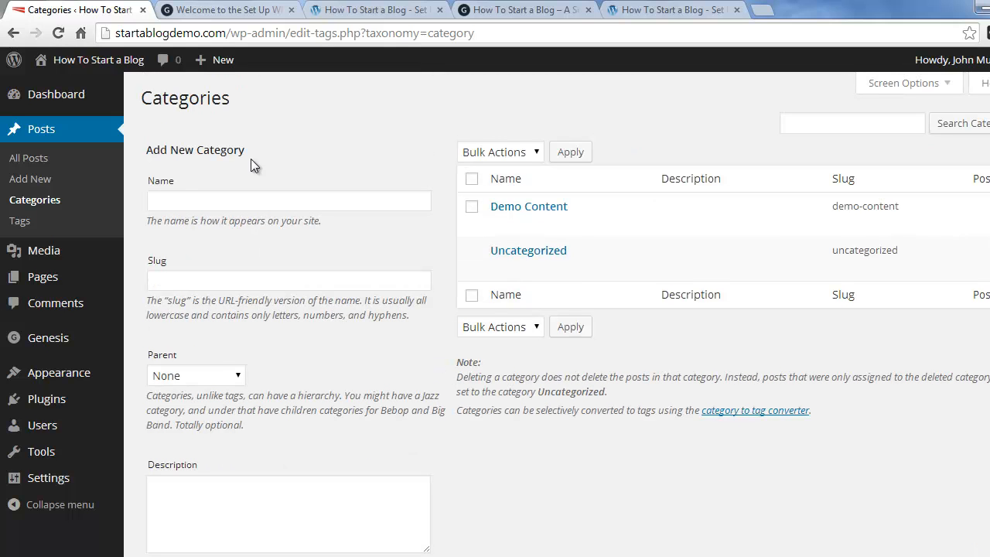
- Reopen the welcome post, replace its Uncategorized category with Demo Content, and update the post
{"action": "left_click", "coordinate": [43, 165]}
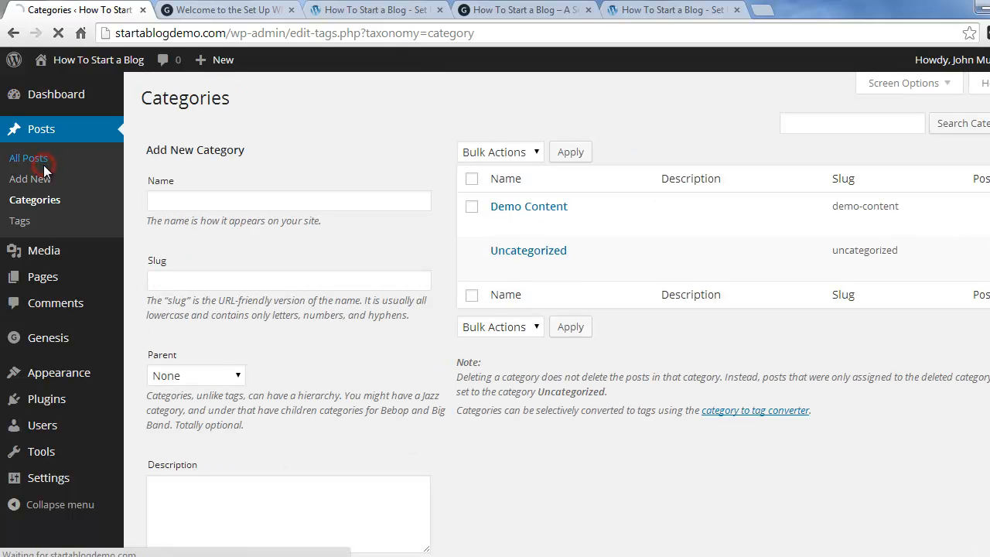
{"action": "left_click", "coordinate": [267, 214]}
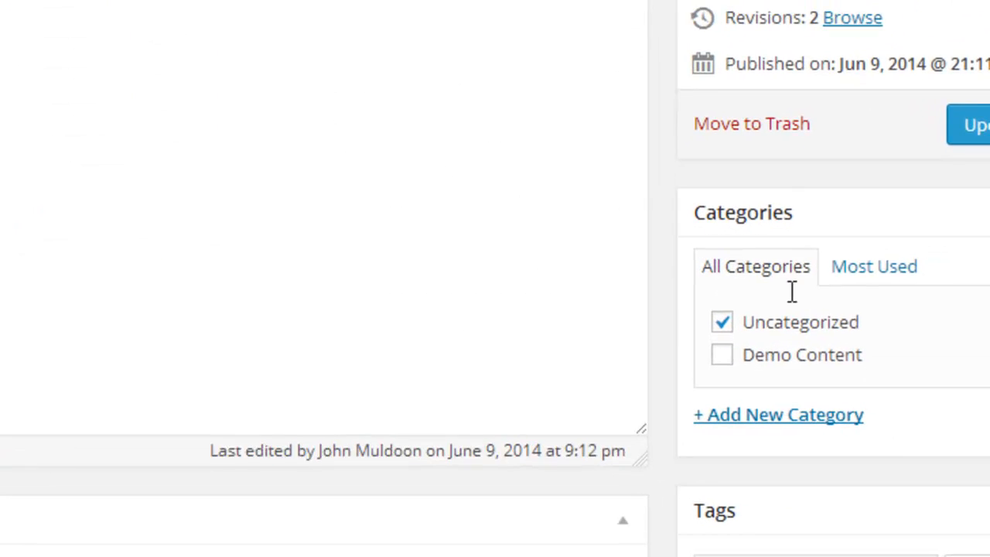
{"action": "left_click", "coordinate": [718, 375]}
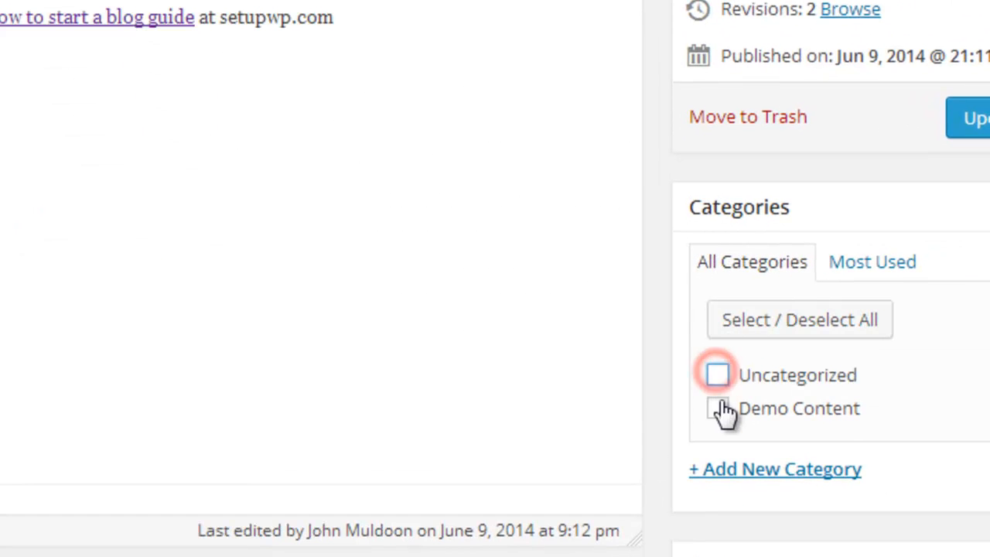
{"action": "left_click", "coordinate": [719, 410]}
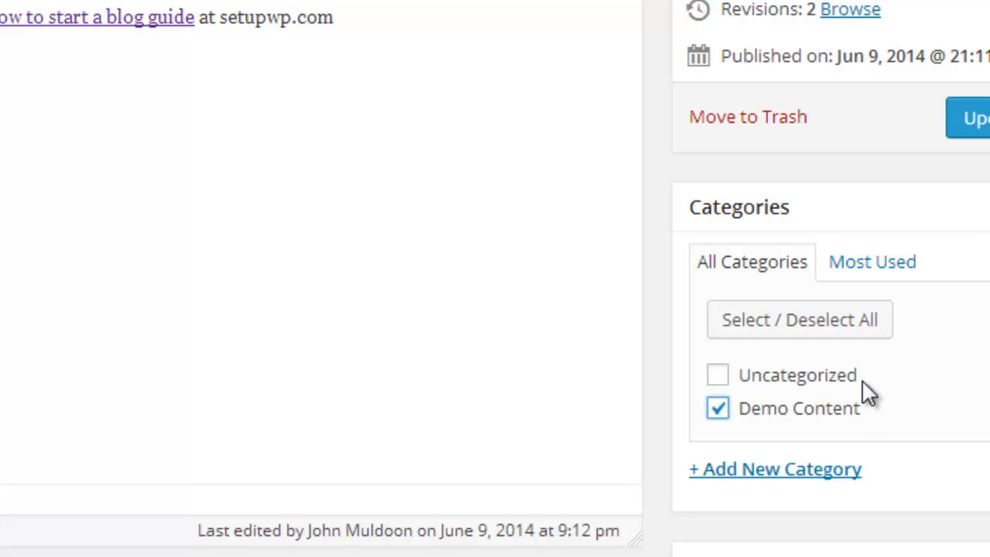
{"action": "left_click", "coordinate": [968, 118]}
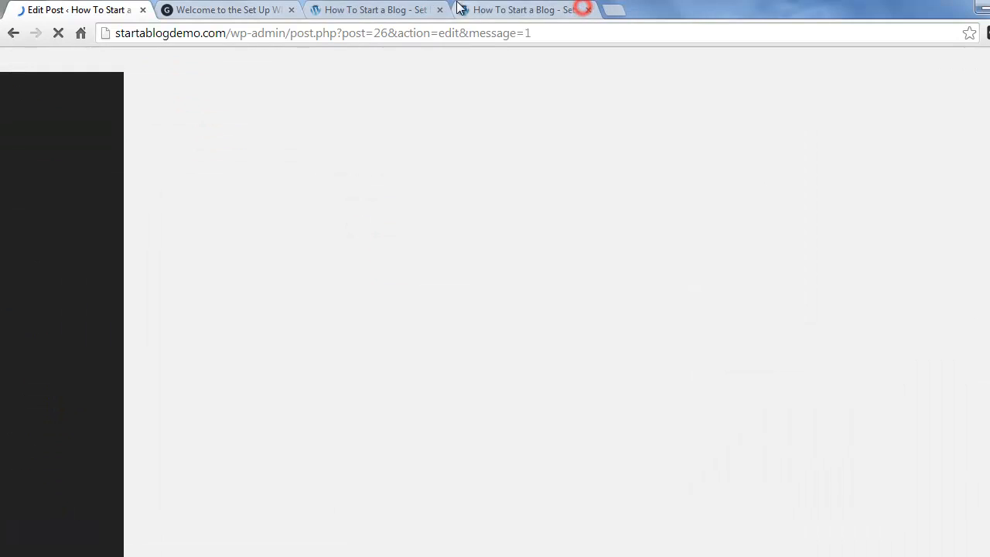
- View the updated welcome post on the live site and open its Demo Content category archive
{"action": "left_click", "coordinate": [439, 9]}
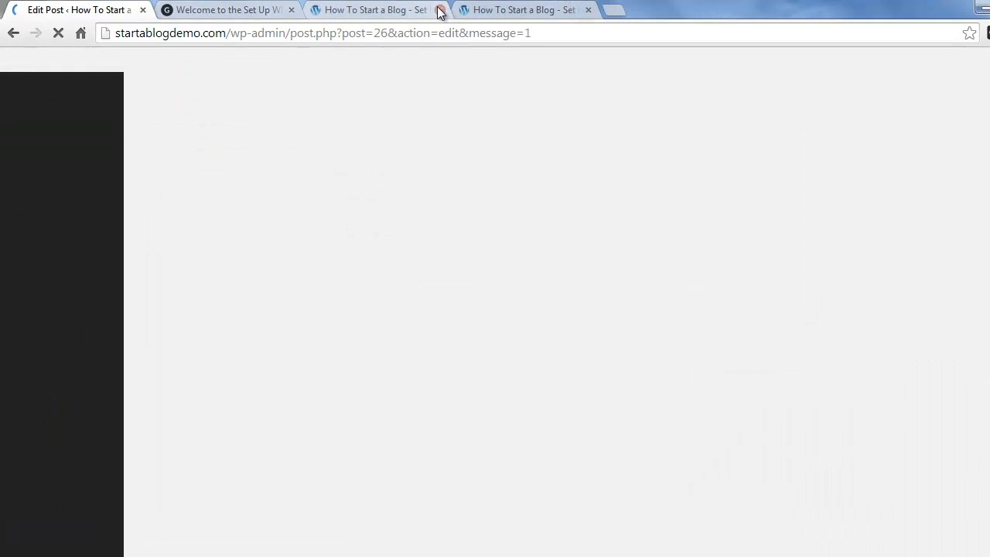
{"action": "left_click", "coordinate": [261, 14]}
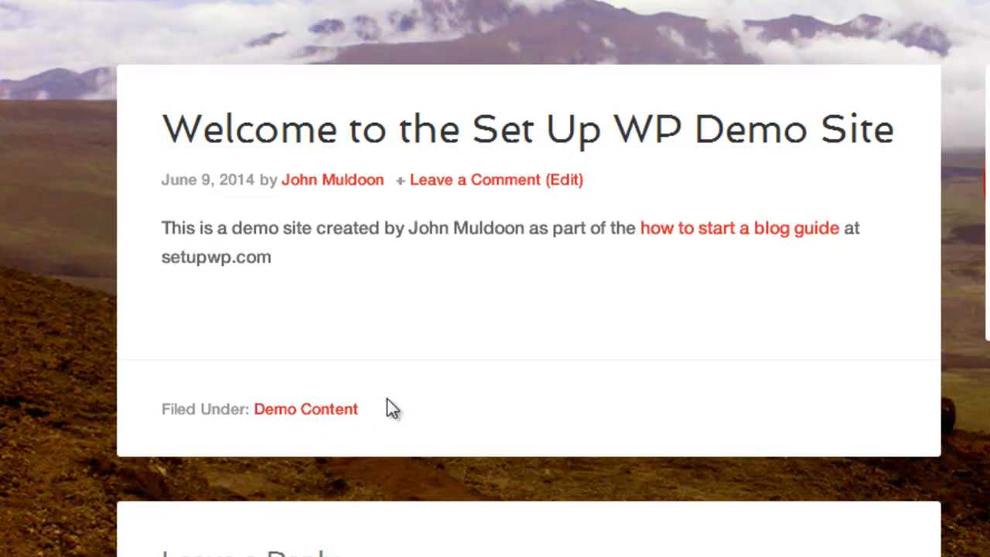
{"action": "left_click", "coordinate": [294, 413]}
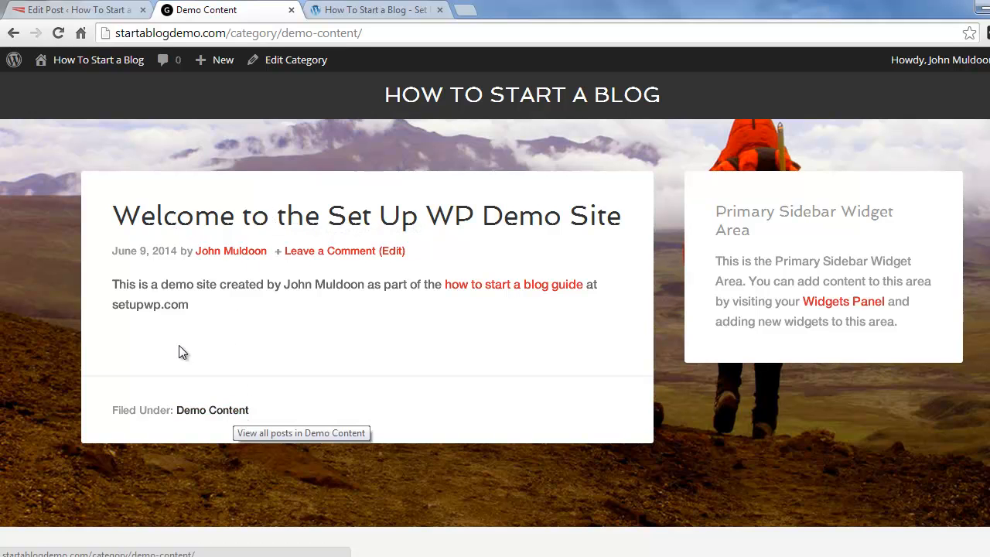
- From the list of pages, view the Sample Page in a new browser tab, read through it, and close it
{"action": "left_click", "coordinate": [51, 10]}
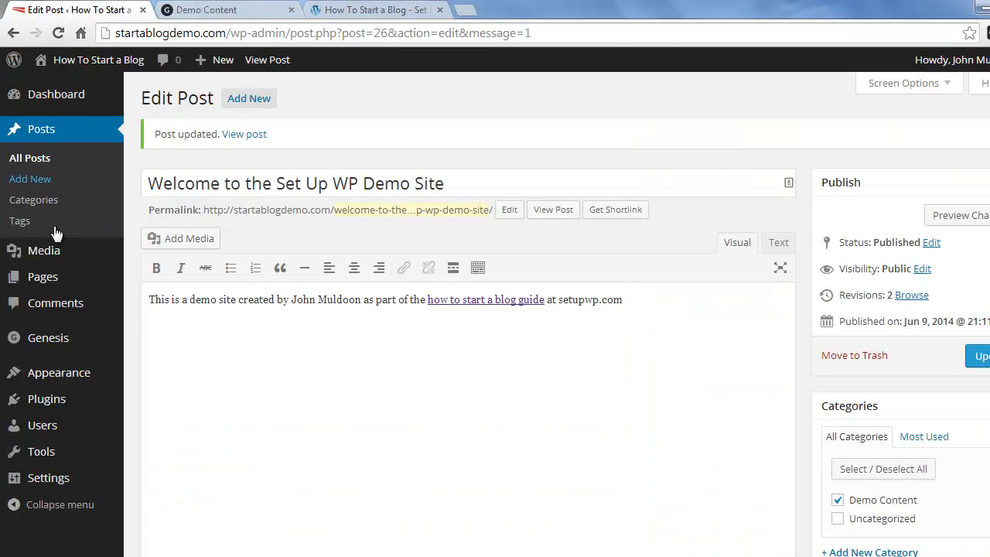
{"action": "left_click", "coordinate": [57, 280]}
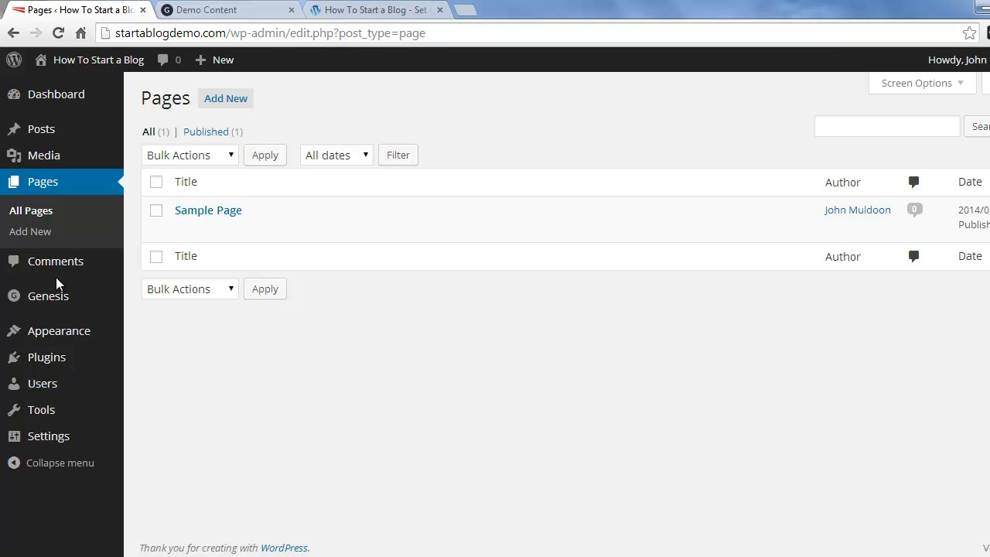
{"action": "right_click", "coordinate": [302, 230]}
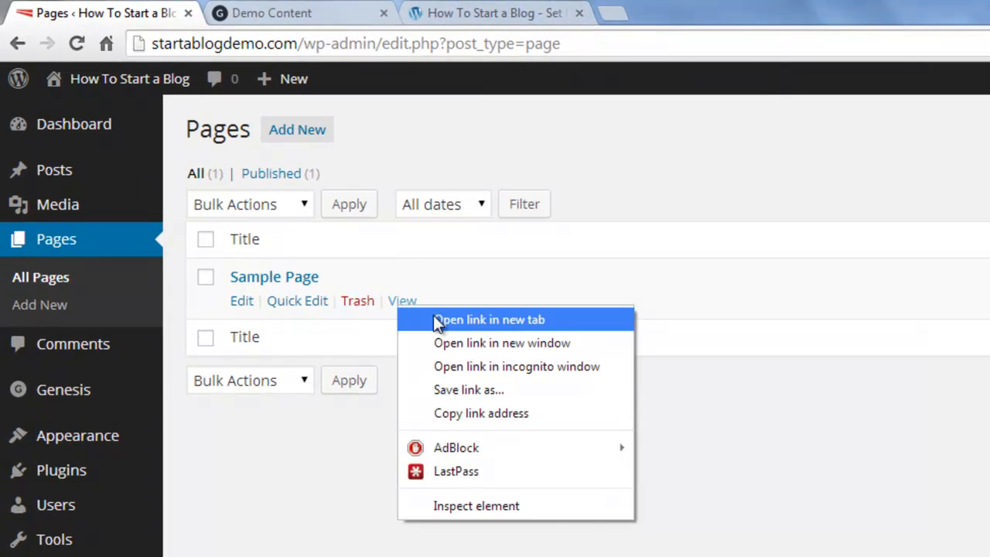
{"action": "left_click", "coordinate": [435, 319]}
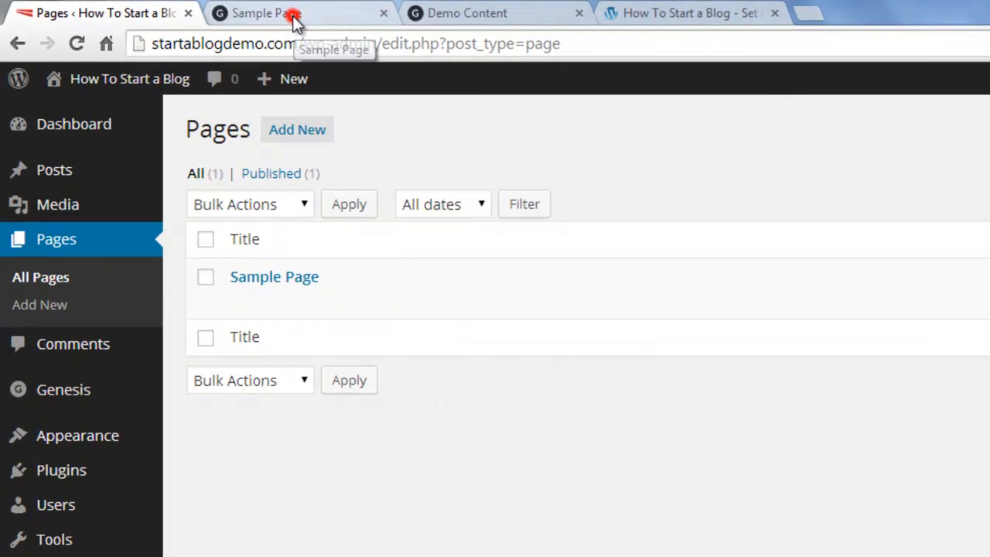
{"action": "left_click", "coordinate": [294, 17]}
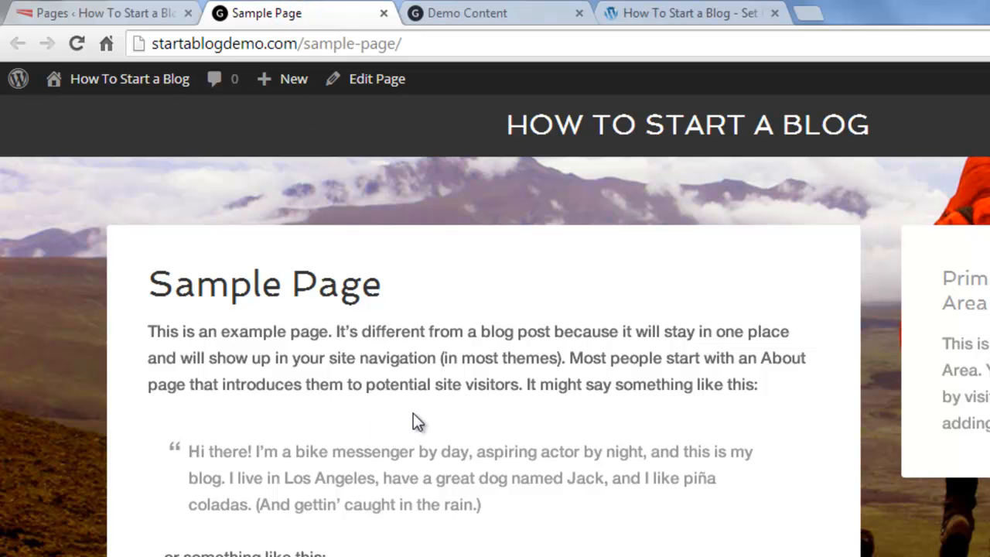
{"action": "scroll", "coordinate": [394, 436], "scroll_direction": "down", "scroll_amount": 3}
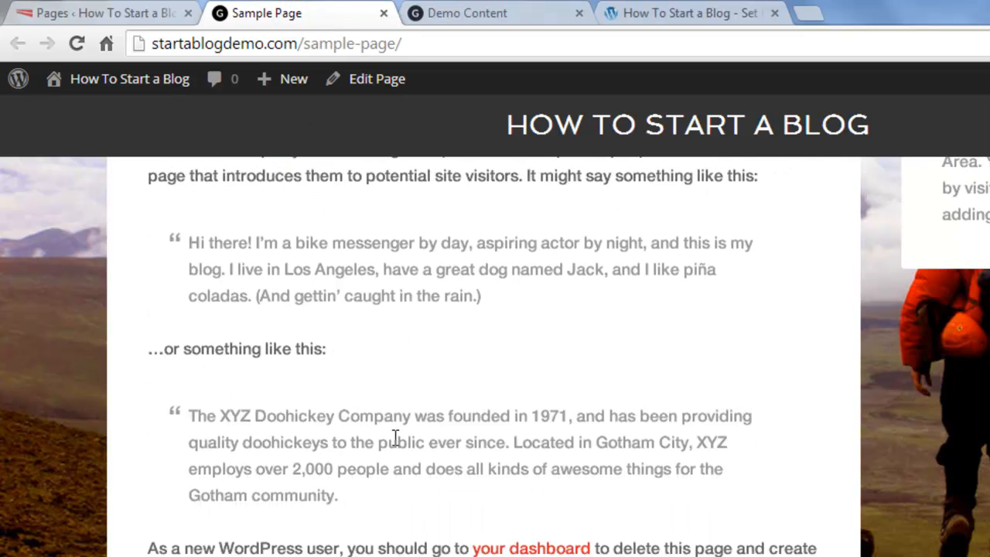
{"action": "scroll", "coordinate": [399, 429], "scroll_direction": "up", "scroll_amount": 3}
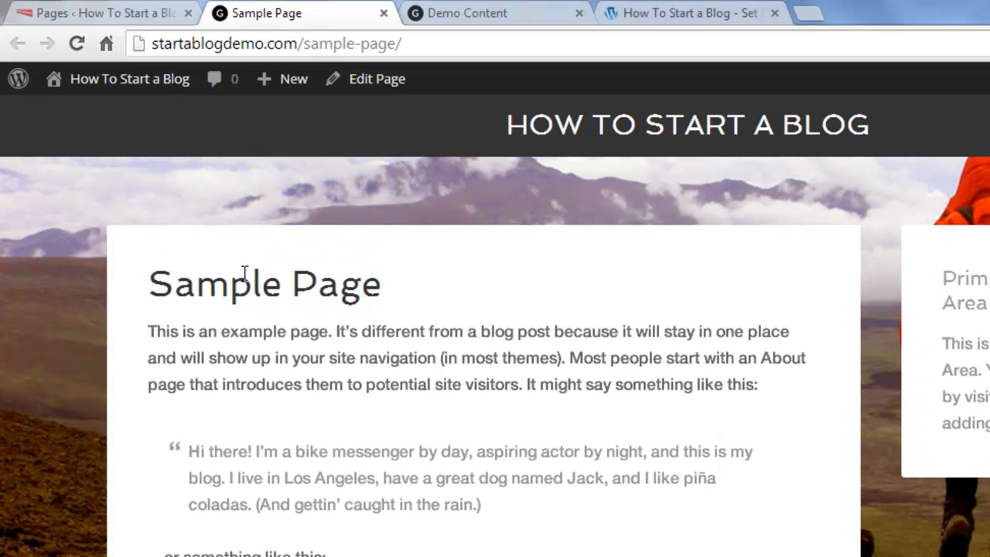
{"action": "left_click", "coordinate": [383, 13]}
- Return to the list of pages and move the Sample Page to the trash
{"action": "left_click", "coordinate": [338, 15]}
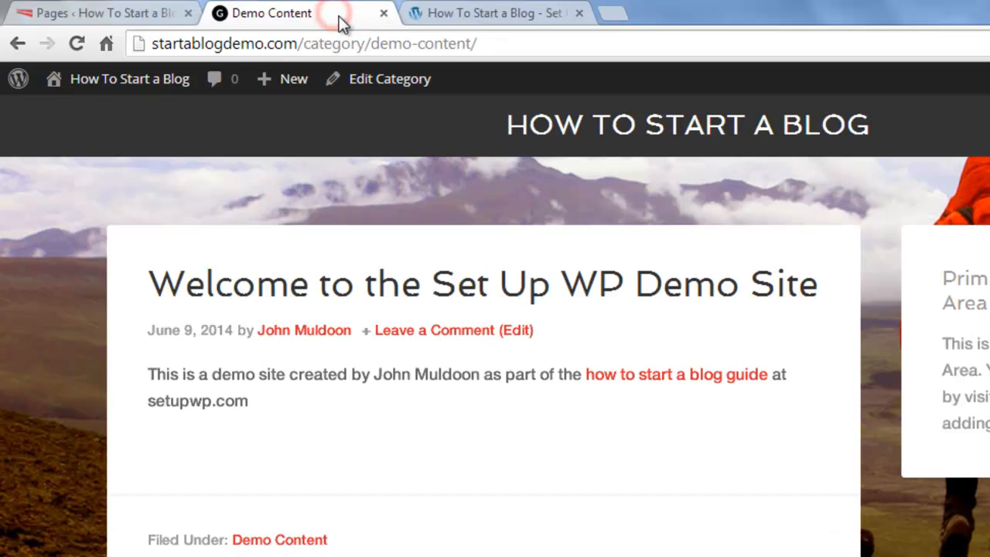
{"action": "left_click", "coordinate": [165, 15]}
{"action": "mouse_move", "coordinate": [287, 313]}
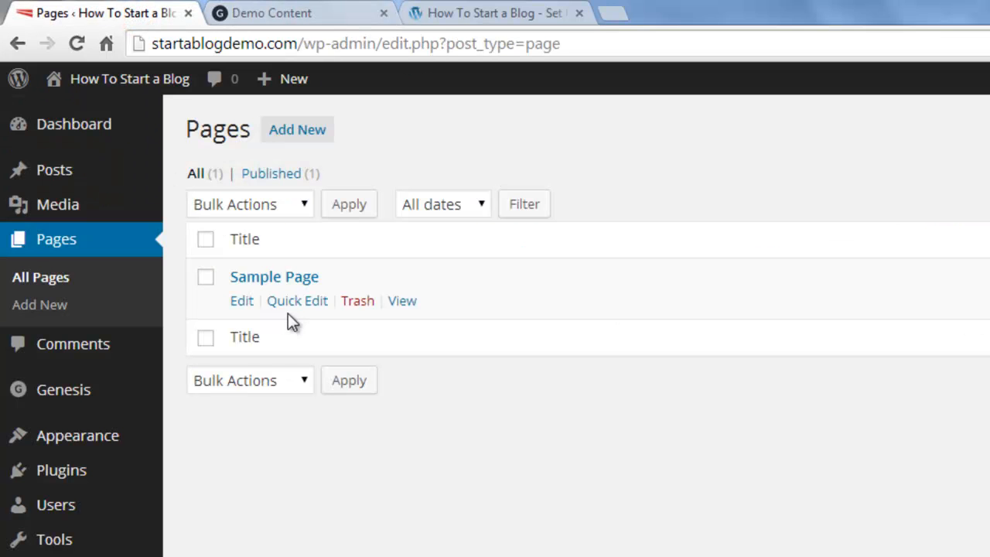
{"action": "left_click", "coordinate": [356, 301]}
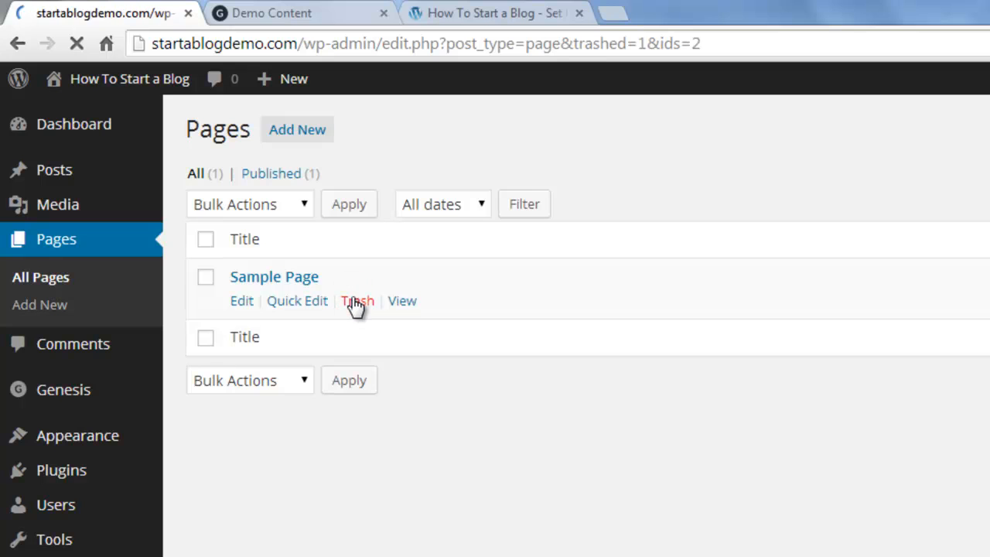
- Create a new page titled "About Set Up WP"
{"action": "left_click", "coordinate": [289, 132]}
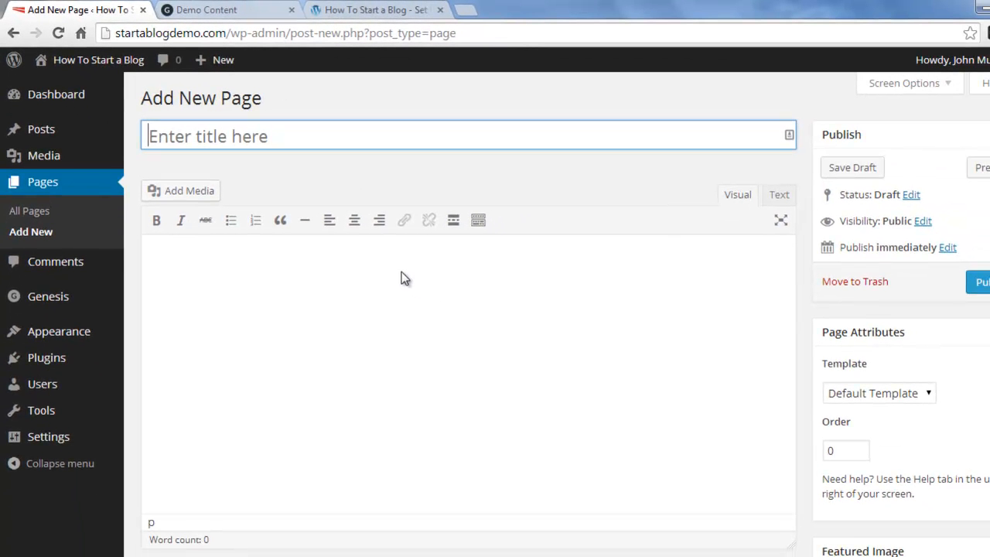
{"action": "type", "text": "A"}
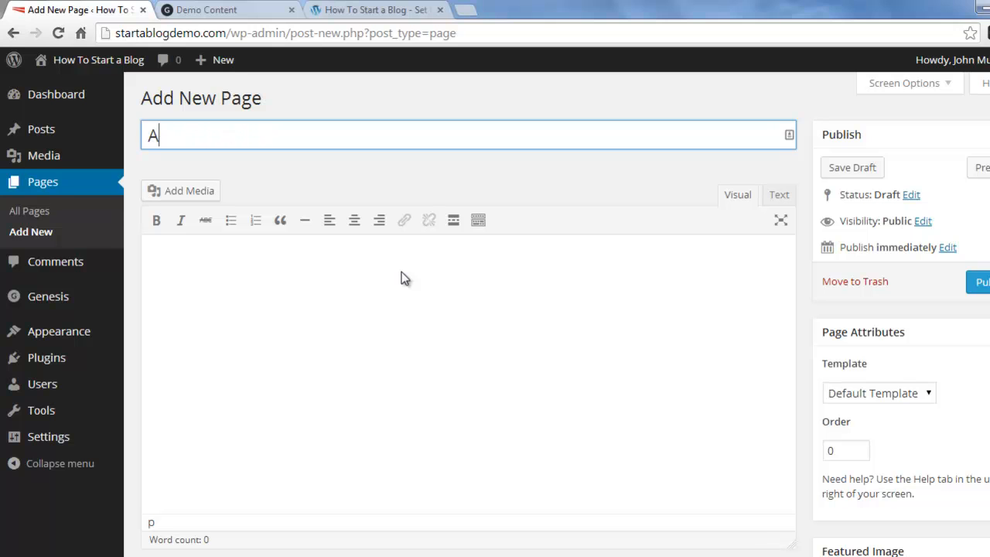
{"action": "type", "text": "bout Set Up WOP"}
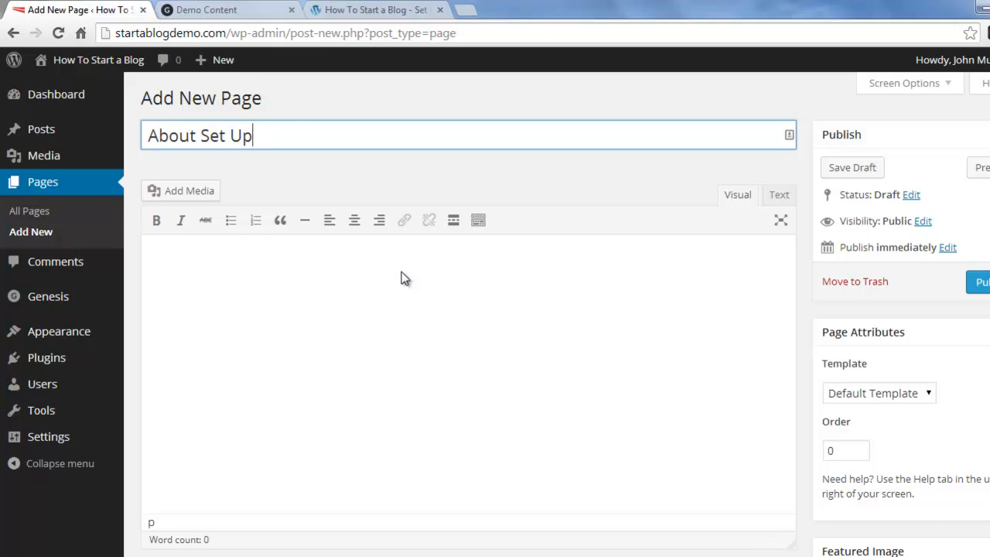
{"action": "key", "text": "BackSpace"}
{"action": "key", "text": "BackSpace"}
- Write three paragraphs welcoming readers to the Set Up WP demo blog, crediting the "How to Start a Blog" guide, and recommending Set Up WP for tutorials
{"action": "left_click", "coordinate": [387, 324]}
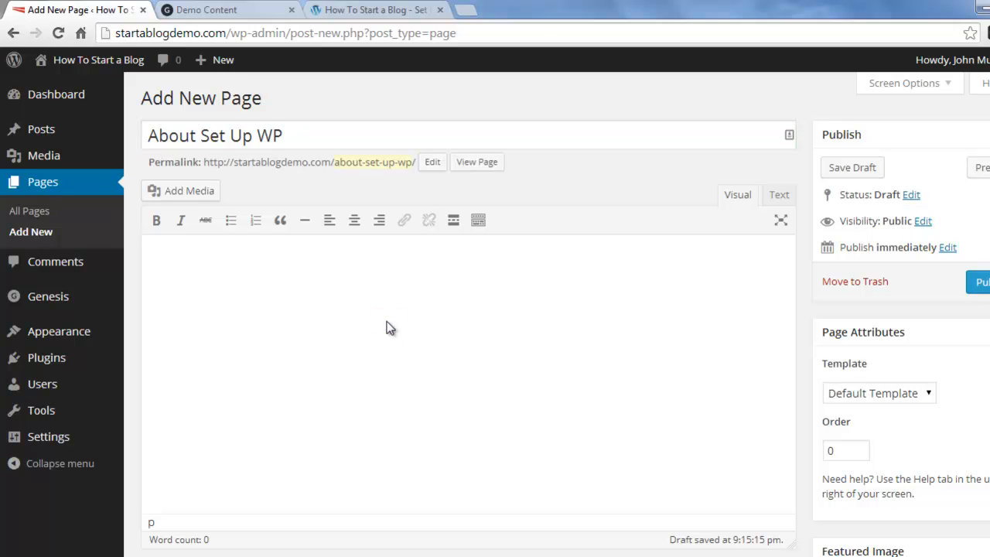
{"action": "type", "text": "Welcome to the Set Up WP demo blog! I created this site as part of my \"How to Start a Blog\" guide on setupwp.com. For more great WordPress tutorials, check out Set Up WP."}
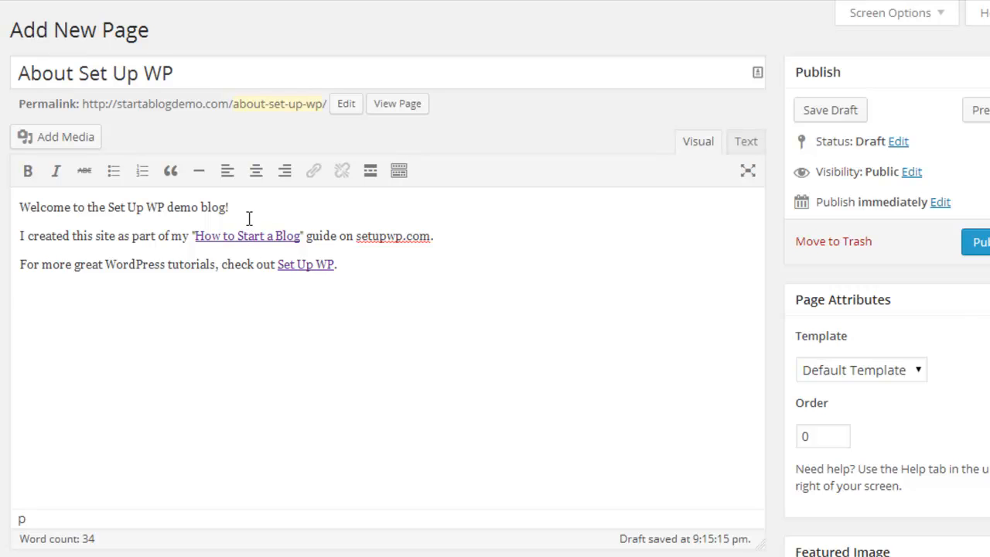
- Make the page's opening line "Welcome to the Set Up WP demo blog!" bold
{"action": "left_click_drag", "start_coordinate": [246, 209], "coordinate": [17, 217]}
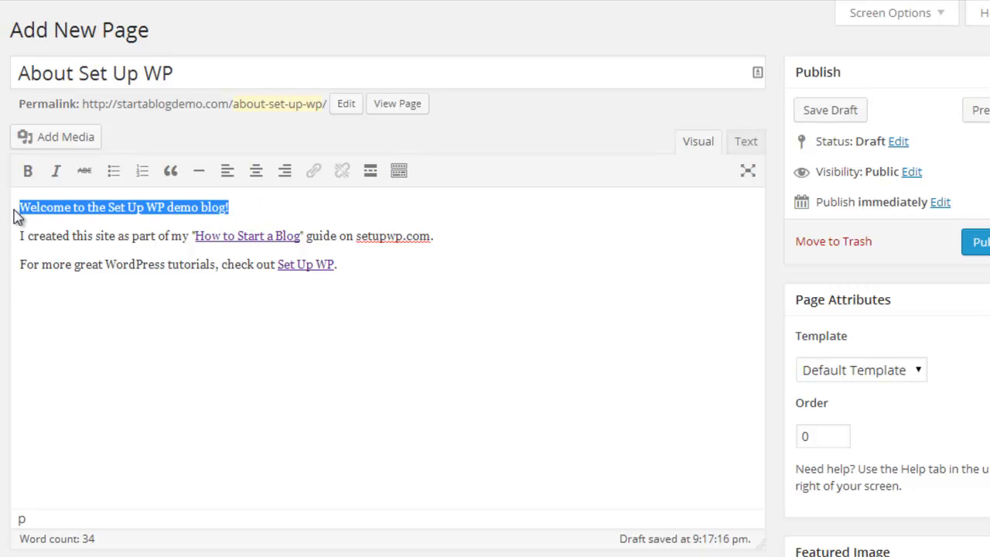
{"action": "left_click", "coordinate": [27, 170]}
{"action": "left_click", "coordinate": [96, 333]}
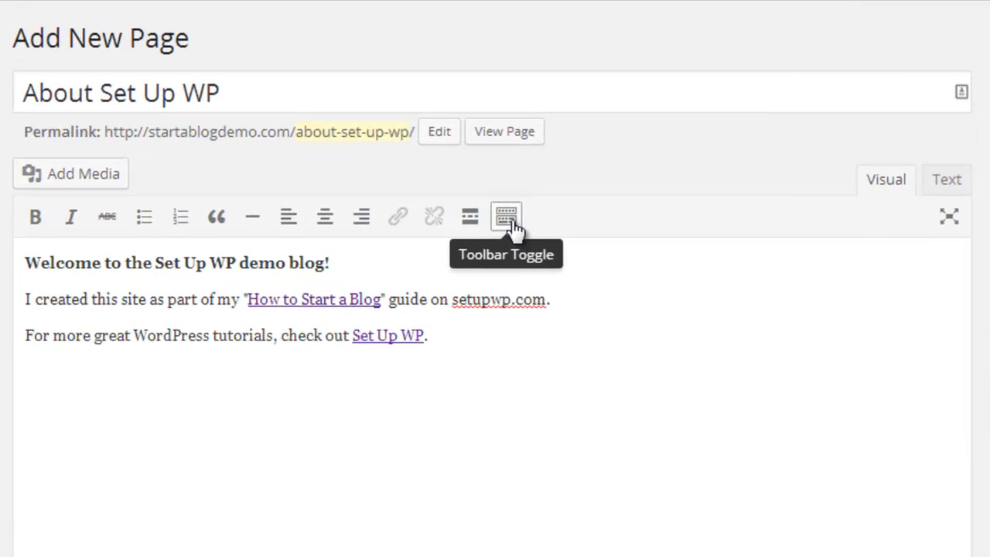
- Reveal the additional formatting options and format the opening line "Welcome to the Set Up WP demo blog!" as Heading 2
{"action": "left_click", "coordinate": [513, 222]}
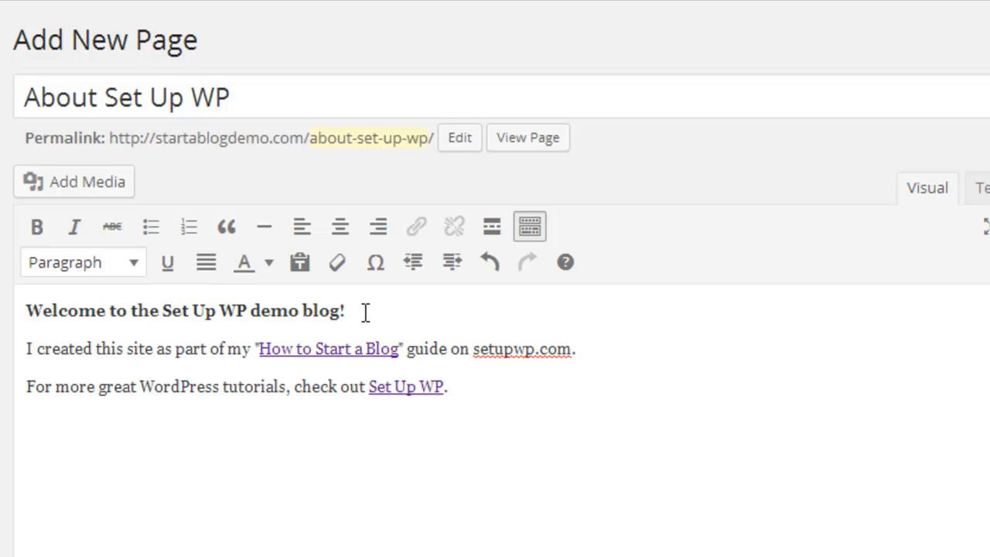
{"action": "left_click_drag", "start_coordinate": [362, 310], "coordinate": [34, 309]}
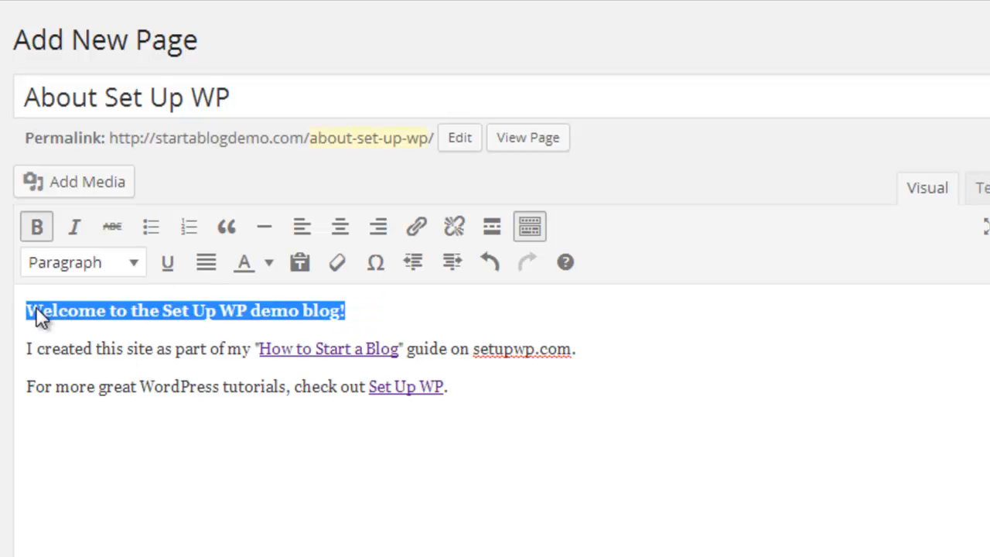
{"action": "left_click", "coordinate": [128, 264]}
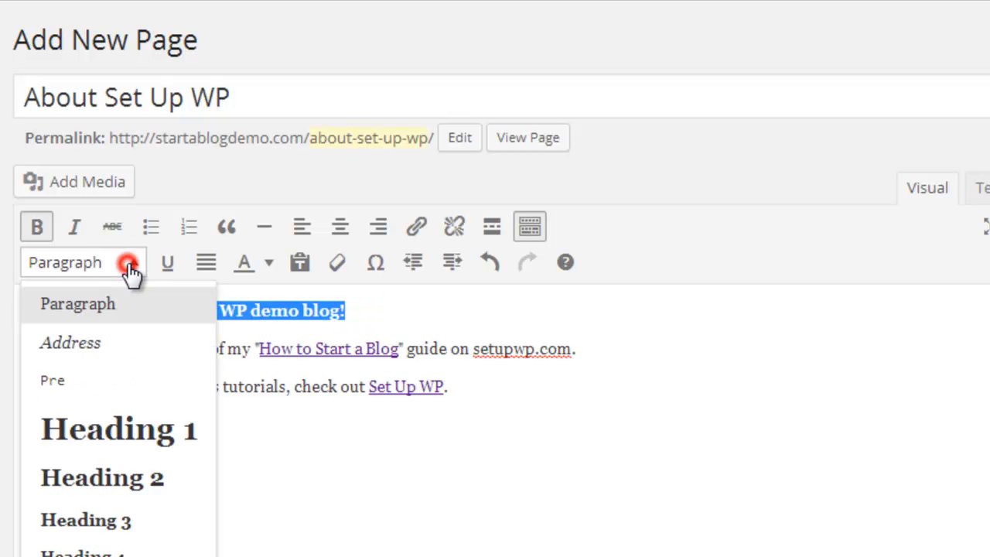
{"action": "left_click", "coordinate": [107, 476]}
{"action": "left_click", "coordinate": [556, 328]}
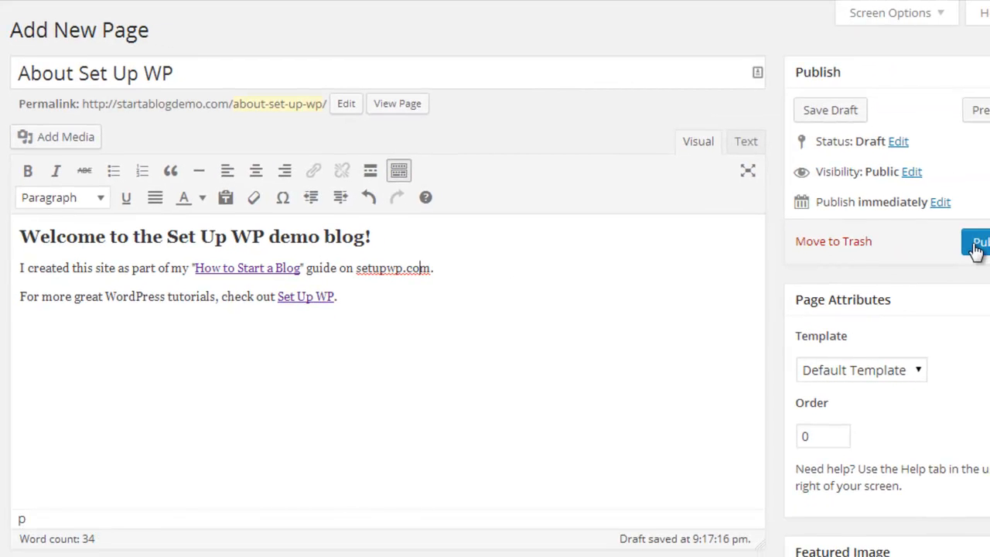
- Publish the About Set Up WP page and open its live version in a new browser tab
{"action": "left_click", "coordinate": [977, 245]}
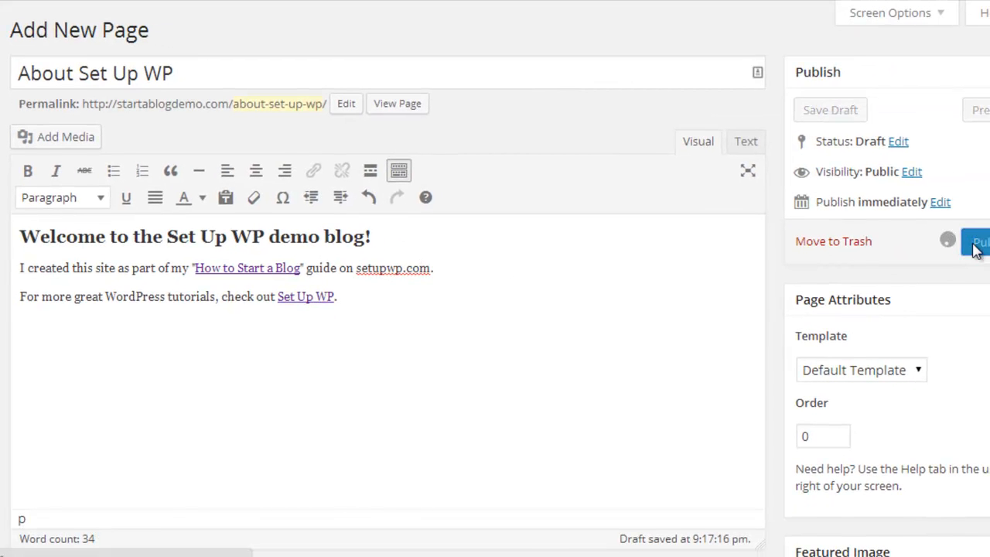
{"action": "right_click", "coordinate": [157, 75]}
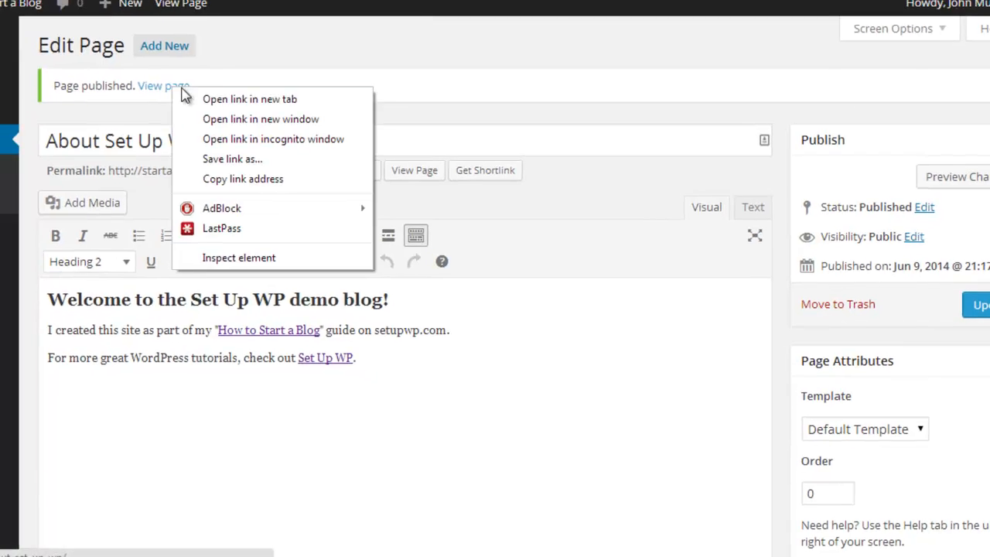
{"action": "left_click", "coordinate": [224, 99]}
{"action": "left_click", "coordinate": [103, 0]}
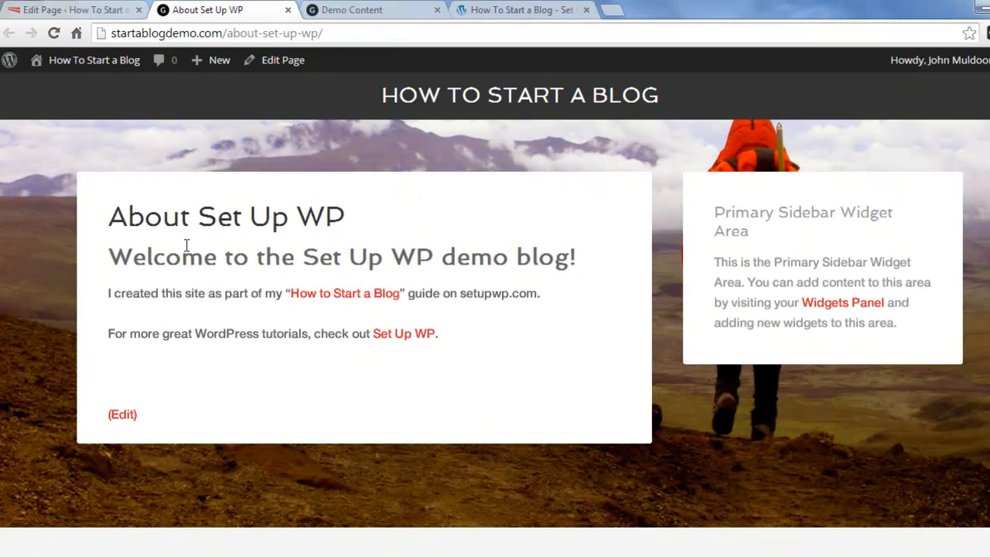
- Examine the welcome heading on the published page, and switch to the open "How To Start a Blog" guide on setupwp.com
{"action": "left_click_drag", "start_coordinate": [114, 257], "coordinate": [516, 257]}
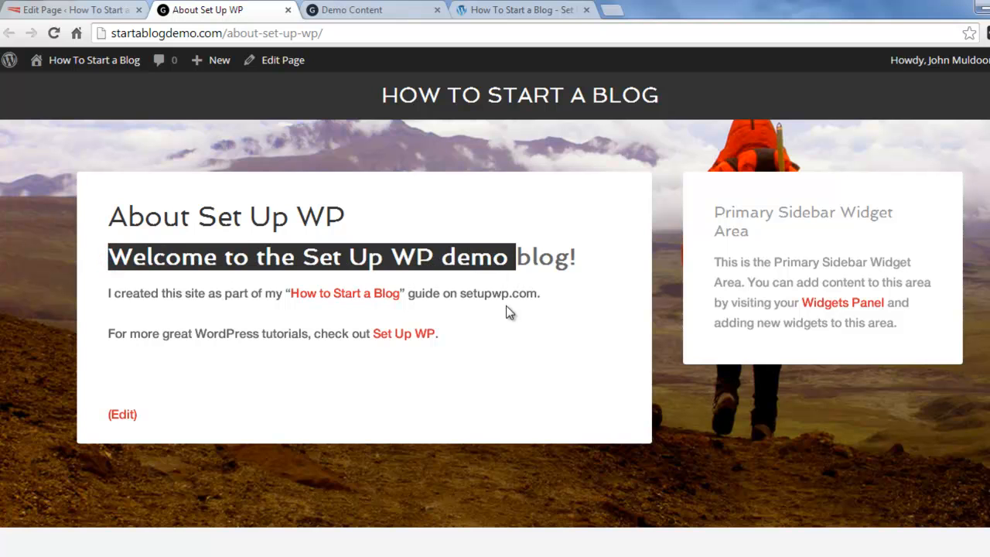
{"action": "left_click", "coordinate": [265, 346]}
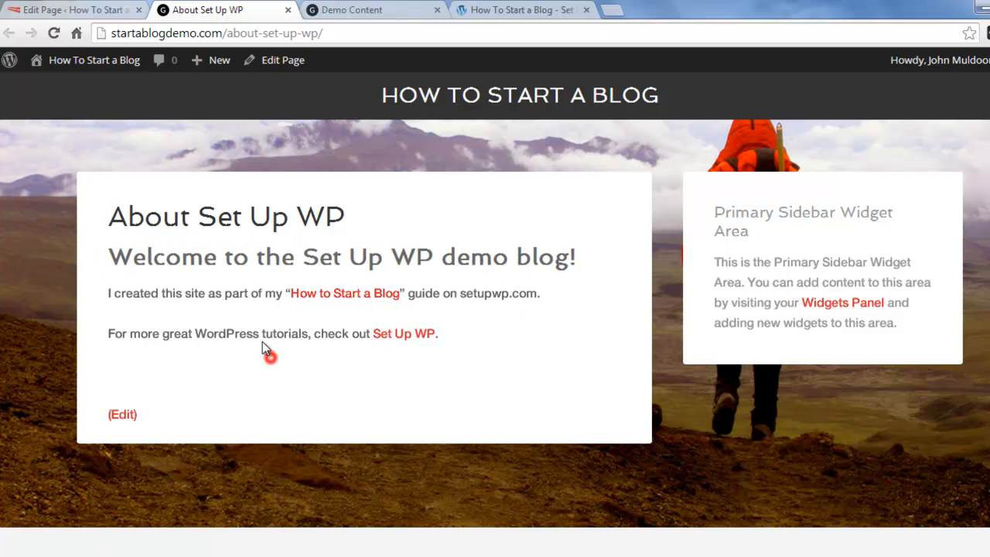
{"action": "mouse_move", "coordinate": [91, 58]}
{"action": "left_click", "coordinate": [500, 11]}
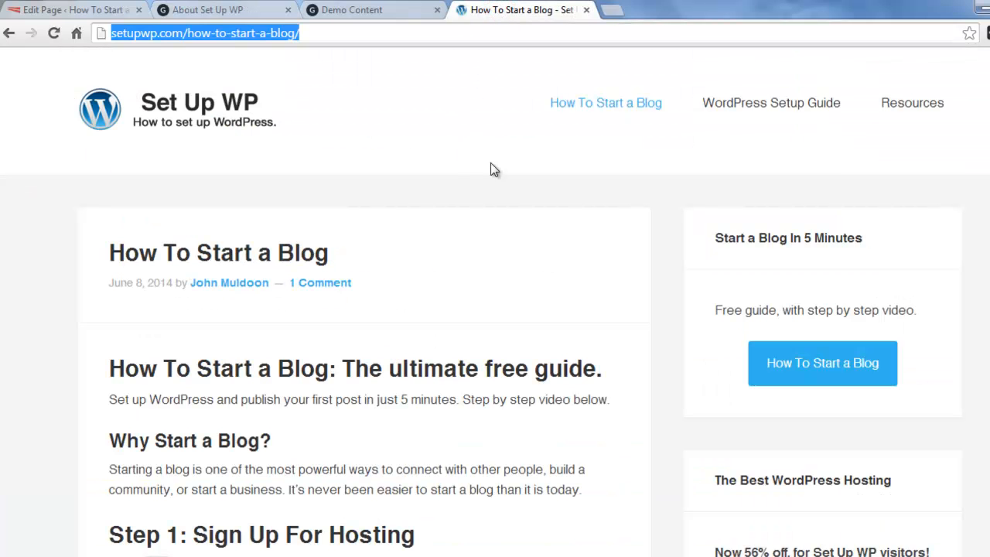